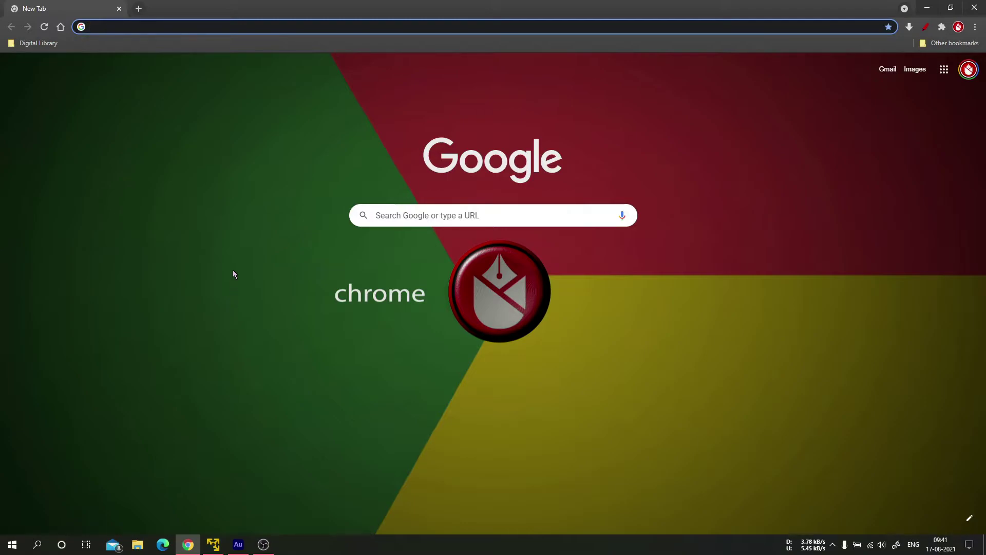
# Open the download page of manjaro.org and compare the XFCE, KDE Plasma and GNOME editions
pyautogui.write('Man')
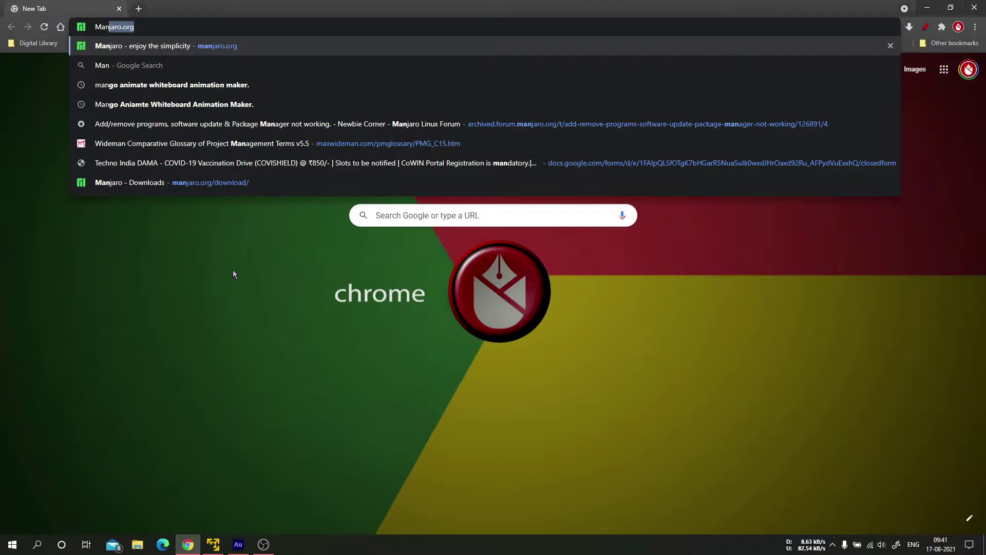
pyautogui.press('Return')
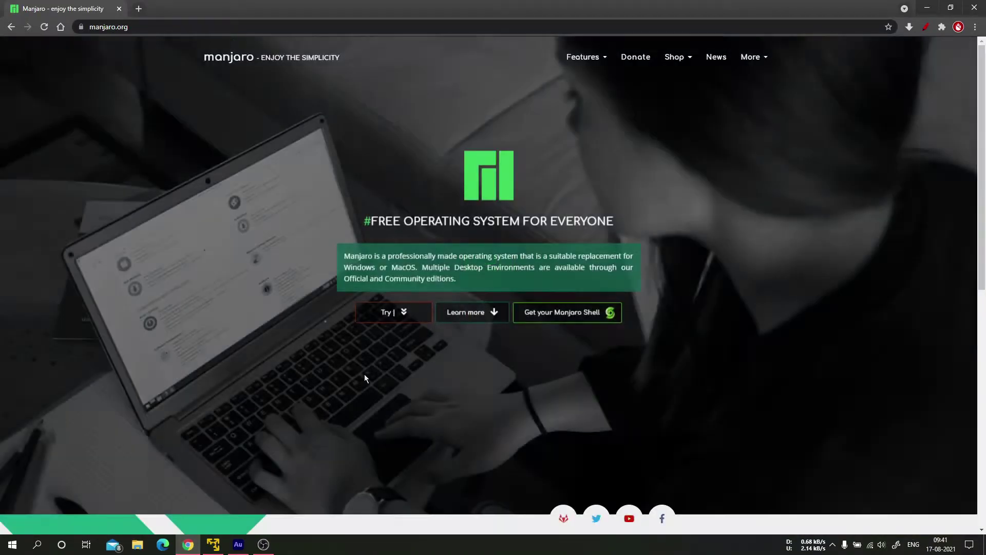
pyautogui.click(405, 319)
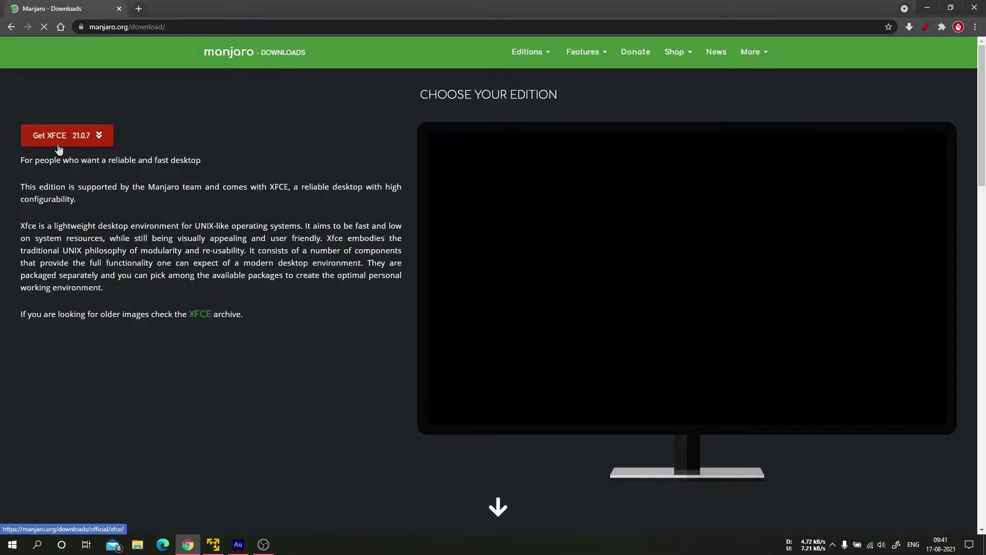
pyautogui.scroll(-9, 137, 234)
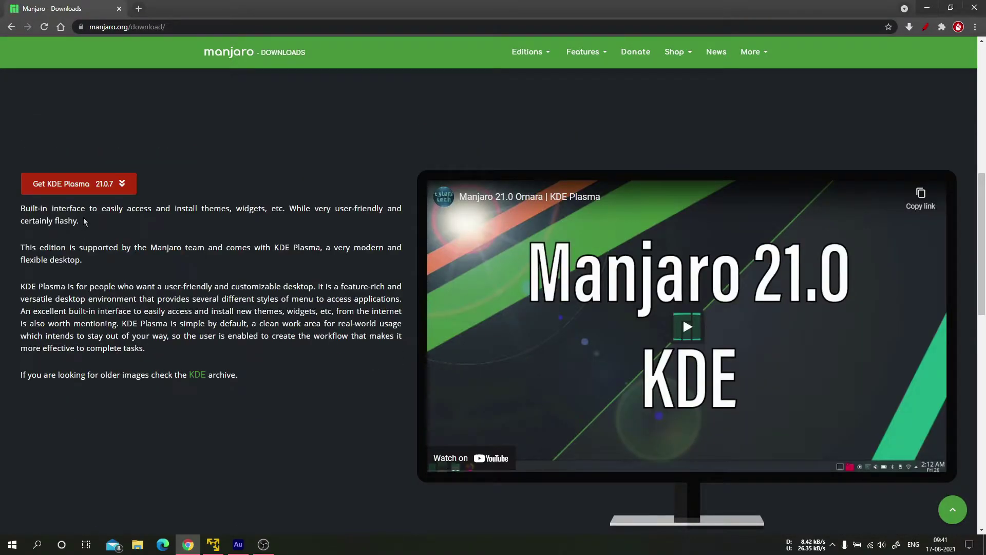
pyautogui.scroll(-5, 237, 392)
pyautogui.scroll(-3, 237, 393)
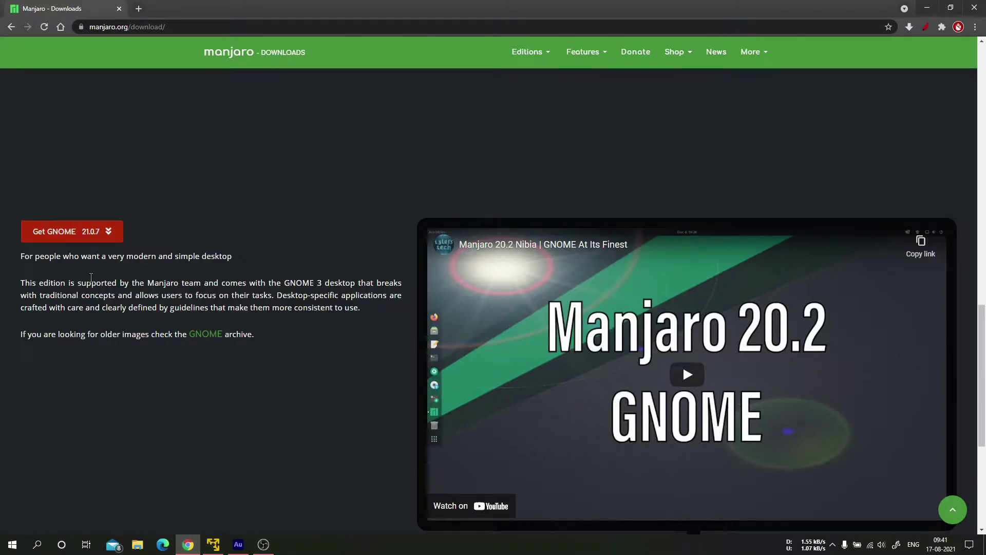
pyautogui.scroll(8, 114, 294)
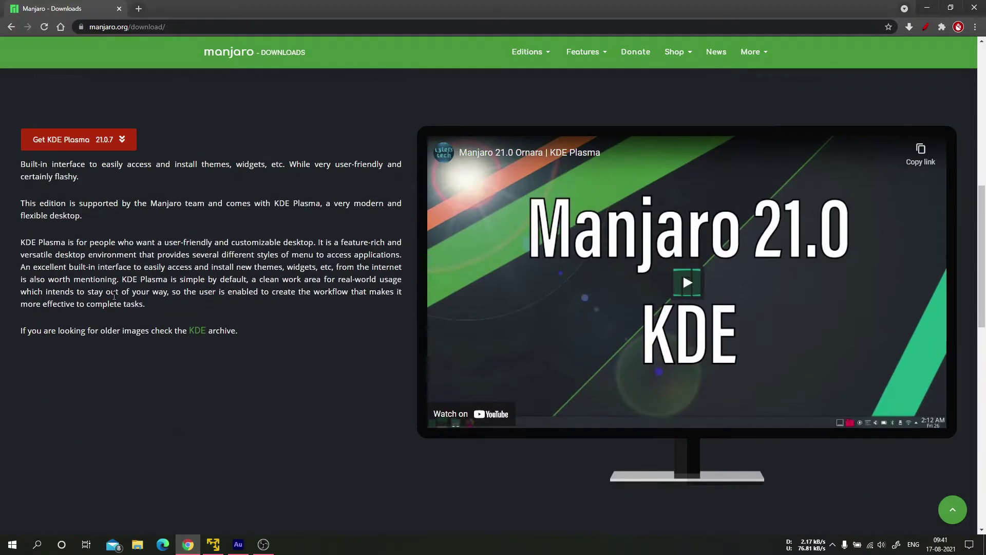
pyautogui.scroll(-7, 114, 297)
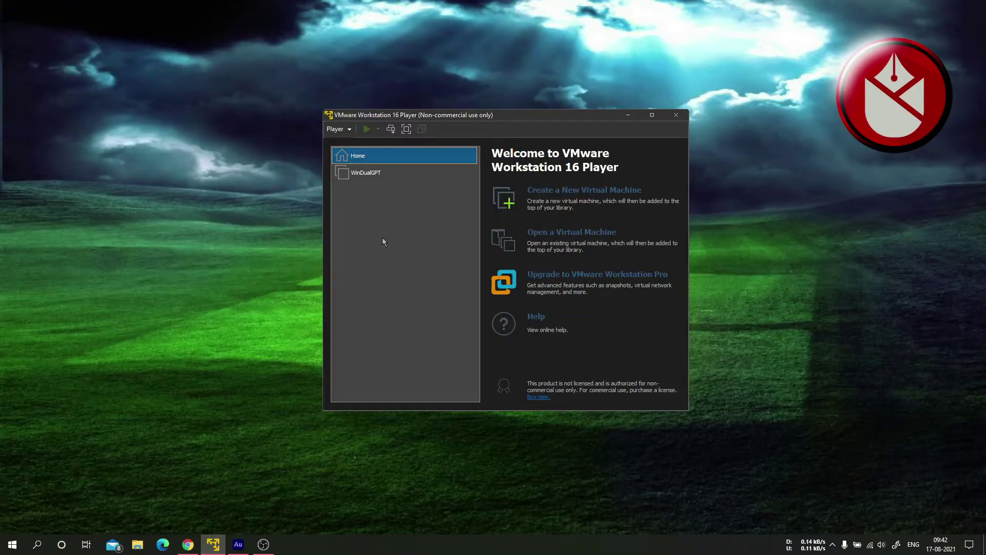
# In VMware Workstation Player, check which ISO image the WinDualGPT virtual machine's CD/DVD (SATA) drive uses
pyautogui.click(391, 173)
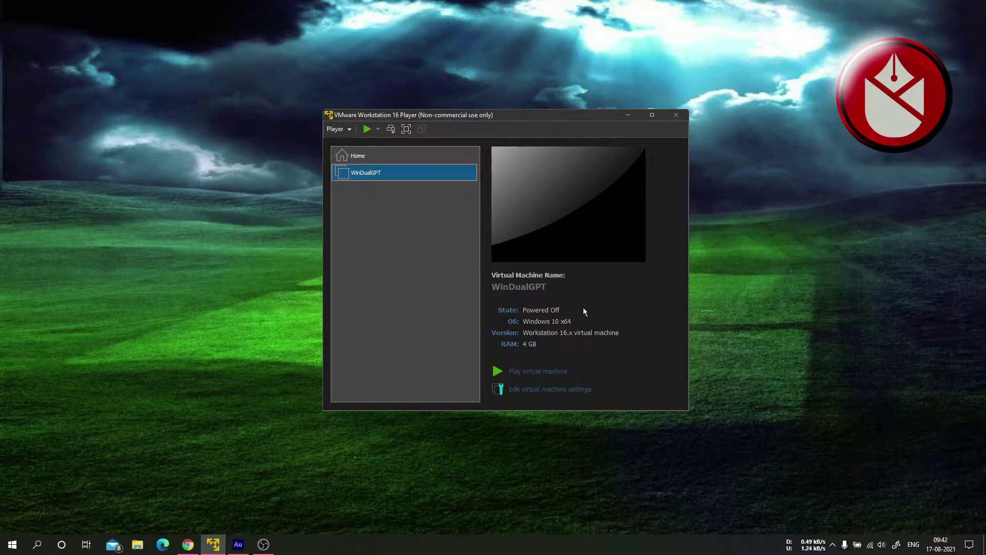
pyautogui.click(587, 391)
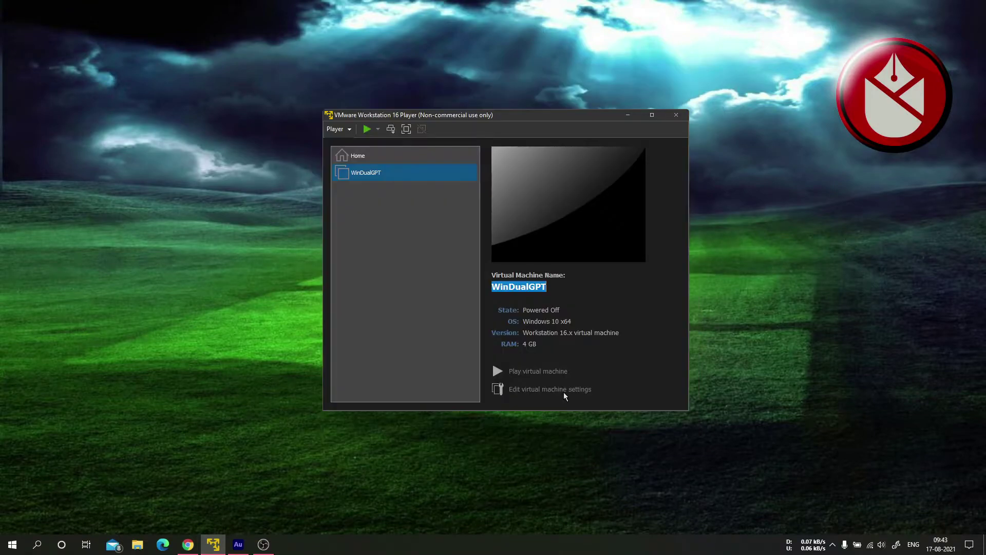
pyautogui.click(563, 393)
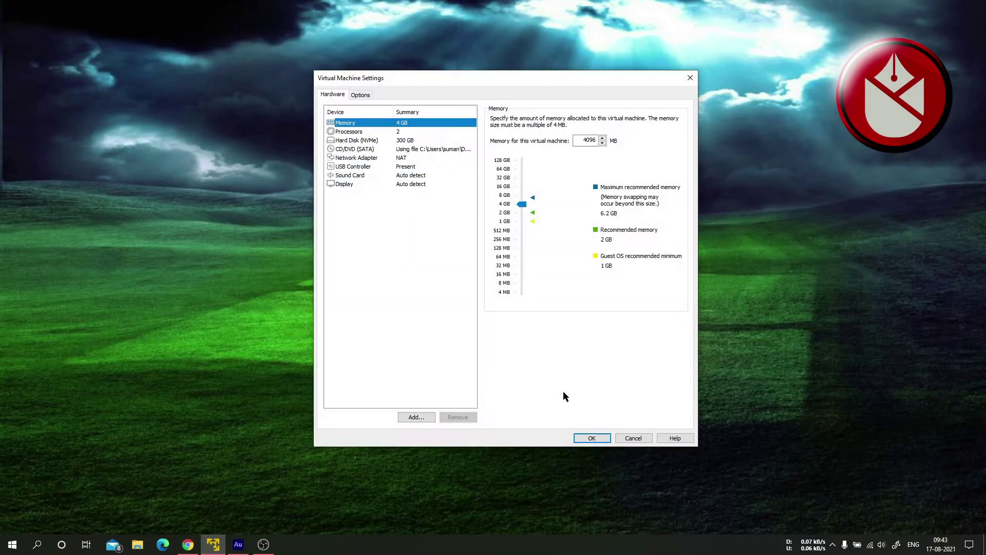
pyautogui.click(367, 149)
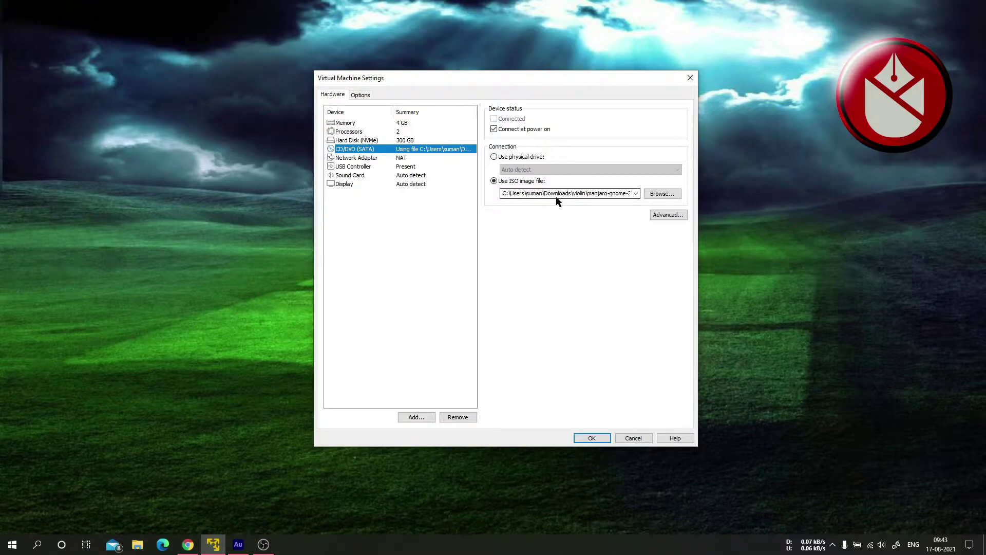
pyautogui.press('Return')
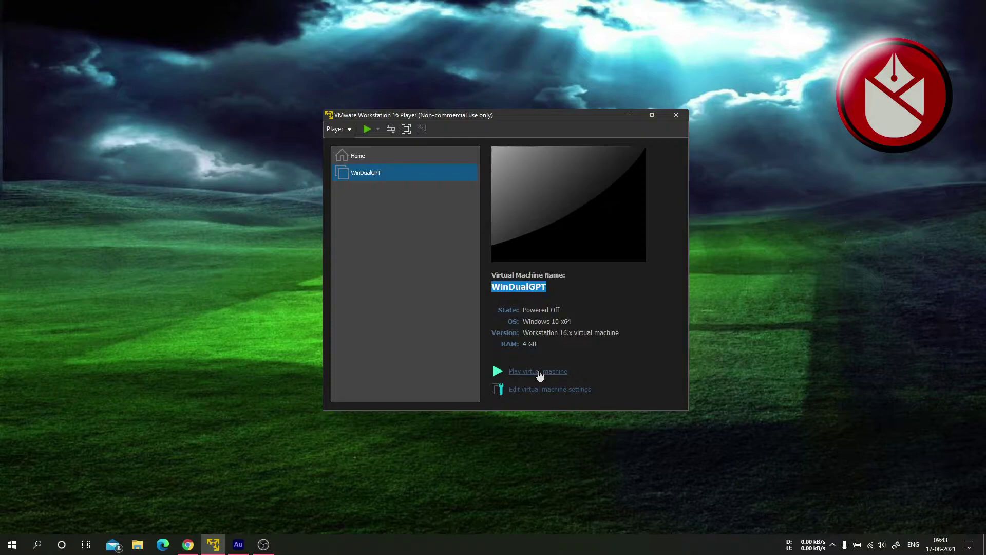
# Start the WinDualGPT virtual machine in a maximized window and select the New Volume (E:) drive under This PC
pyautogui.click(538, 372)
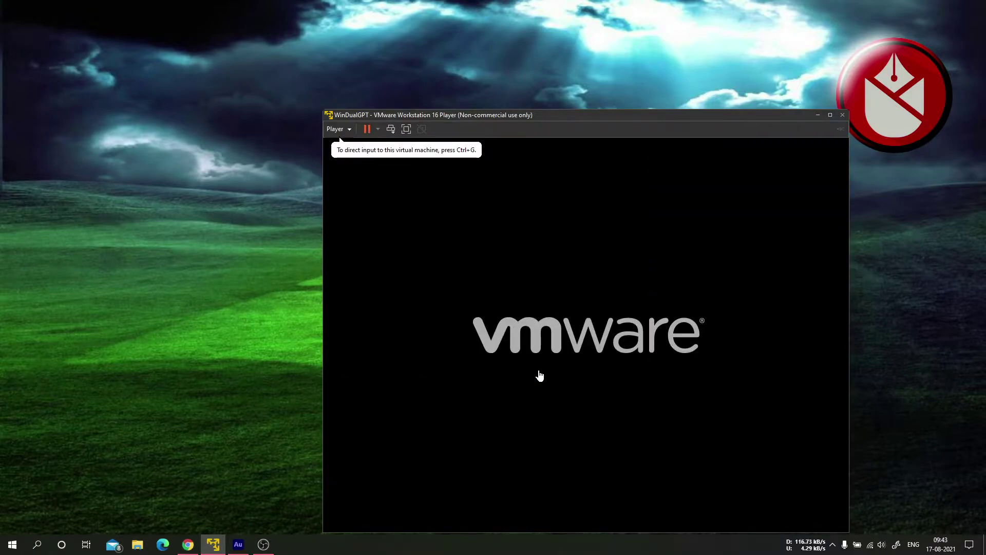
pyautogui.click(830, 114)
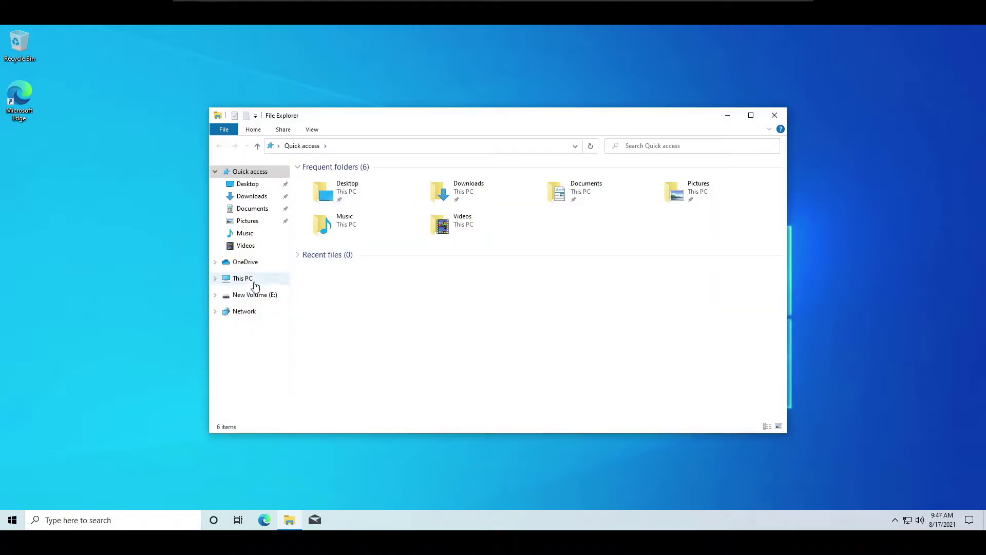
pyautogui.click(242, 278)
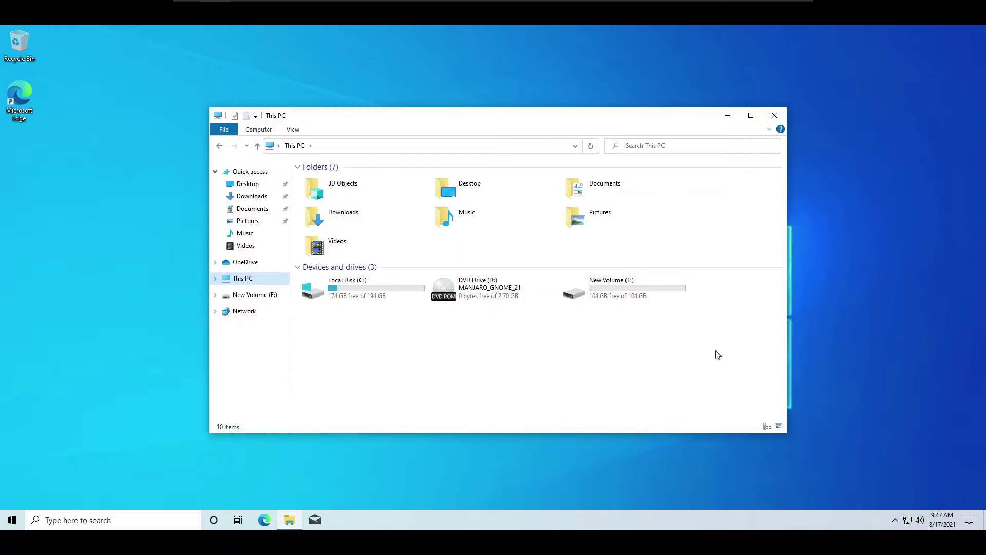
pyautogui.click(632, 289)
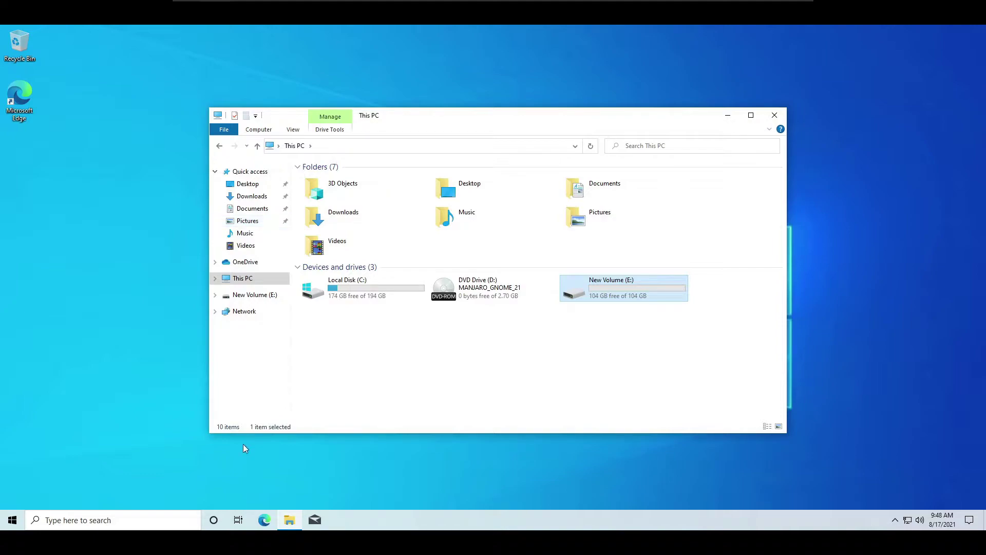
# Delete the New Volume (E:) partition on Disk 0 in Disk Management and select the freed space
pyautogui.rightClick(11, 520)
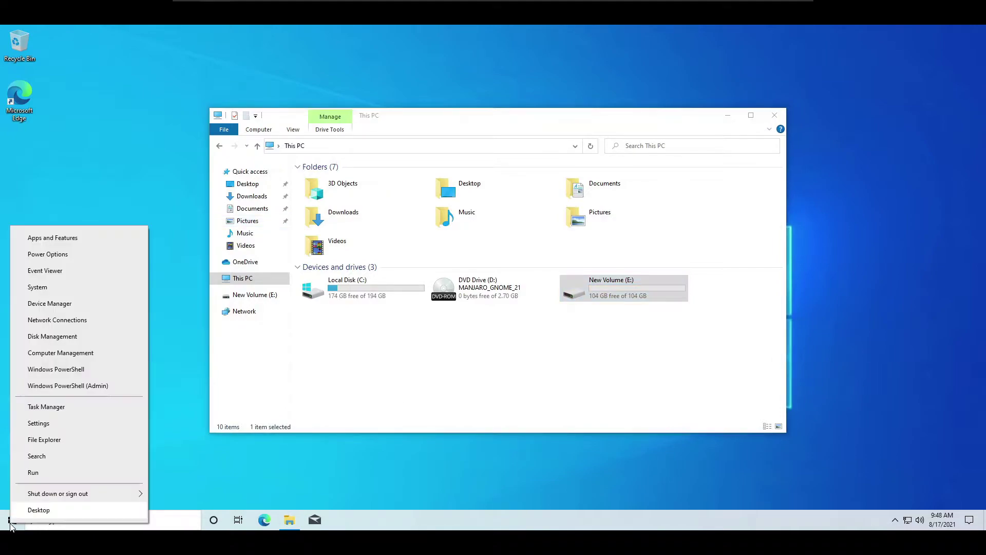
pyautogui.click(52, 337)
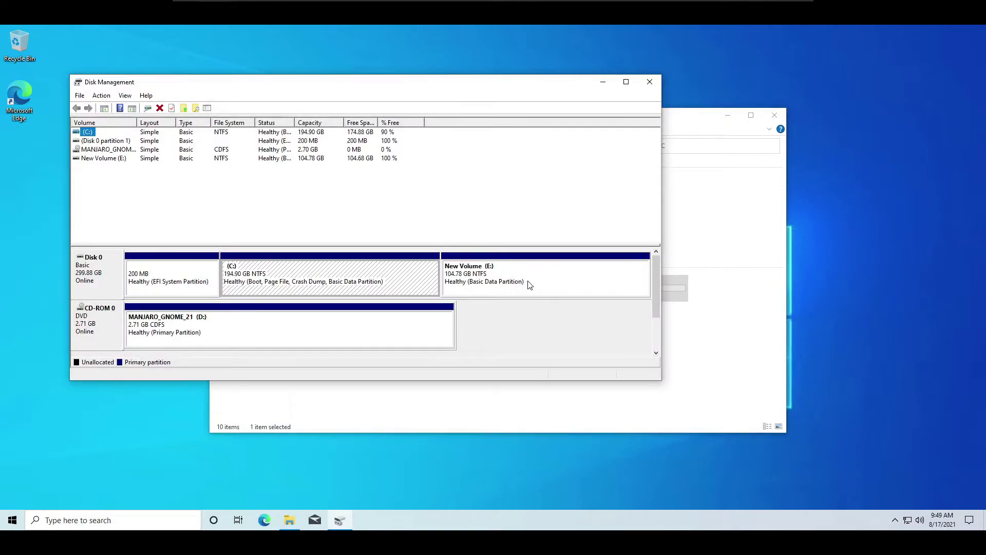
pyautogui.click(503, 292)
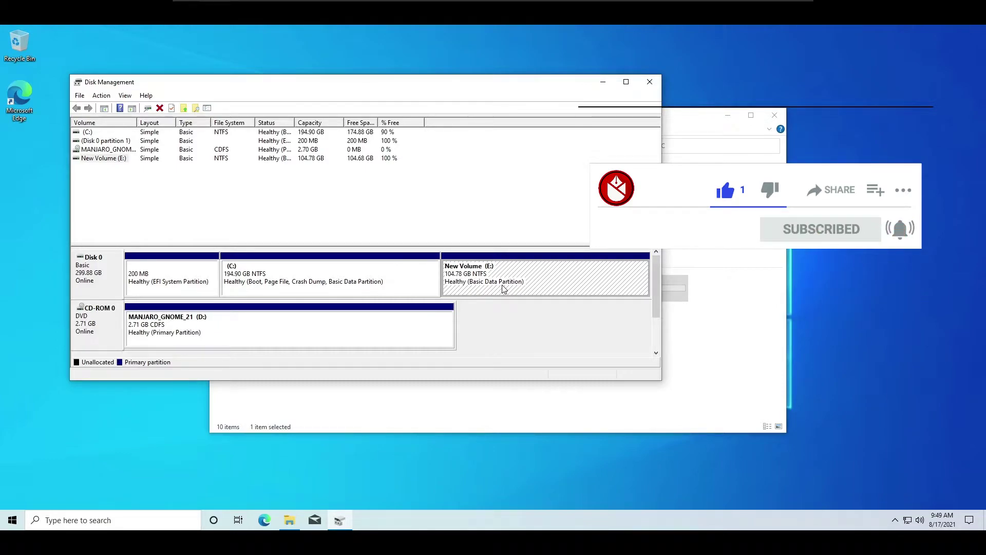
pyautogui.rightClick(503, 288)
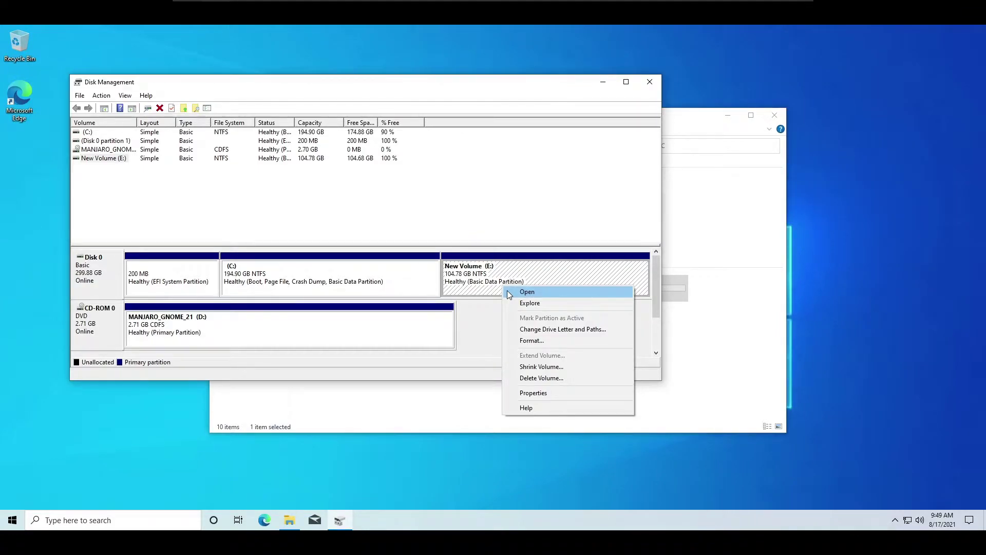
pyautogui.click(544, 379)
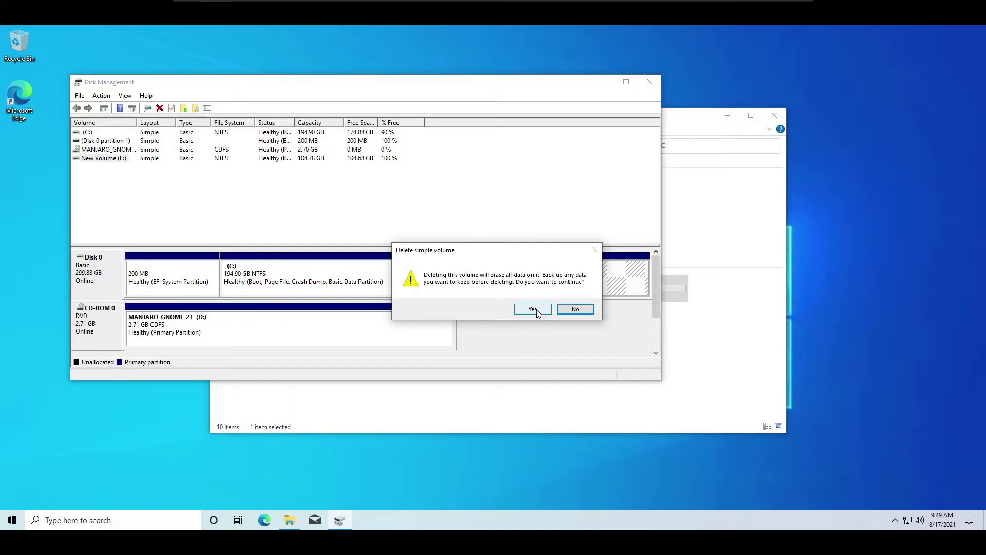
pyautogui.click(535, 310)
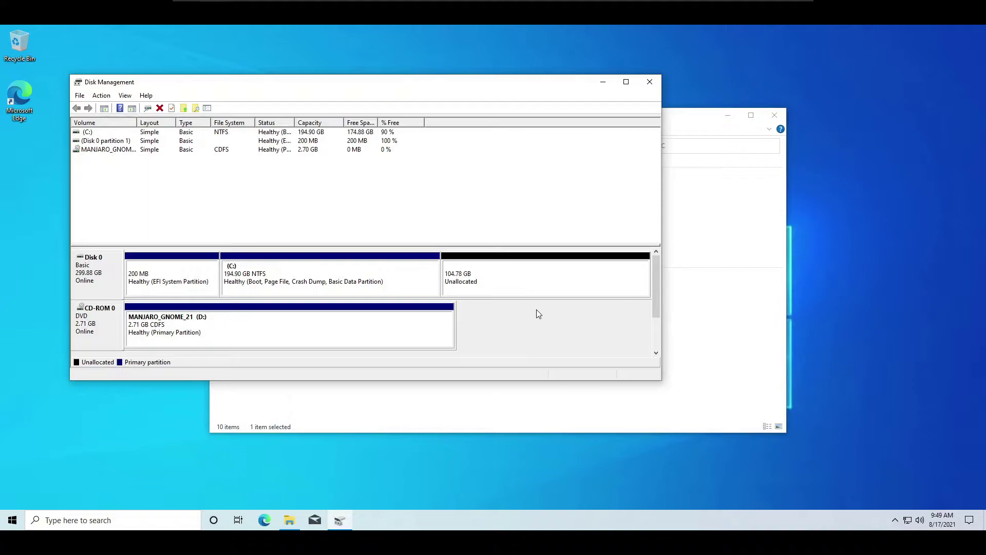
pyautogui.click(538, 281)
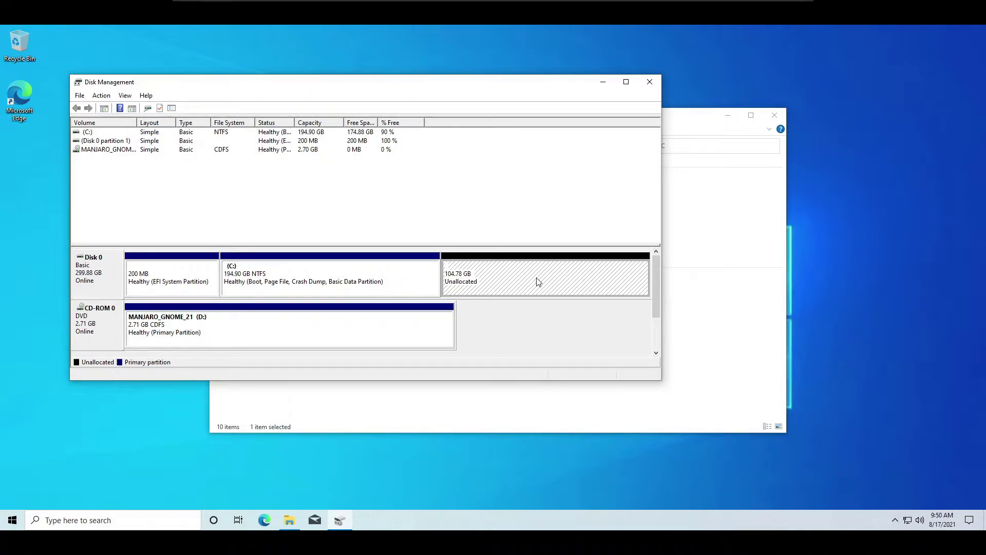
# Close Disk Management and File Explorer, and restart the virtual machine into its firmware Boot Manager
pyautogui.click(650, 82)
pyautogui.click(781, 120)
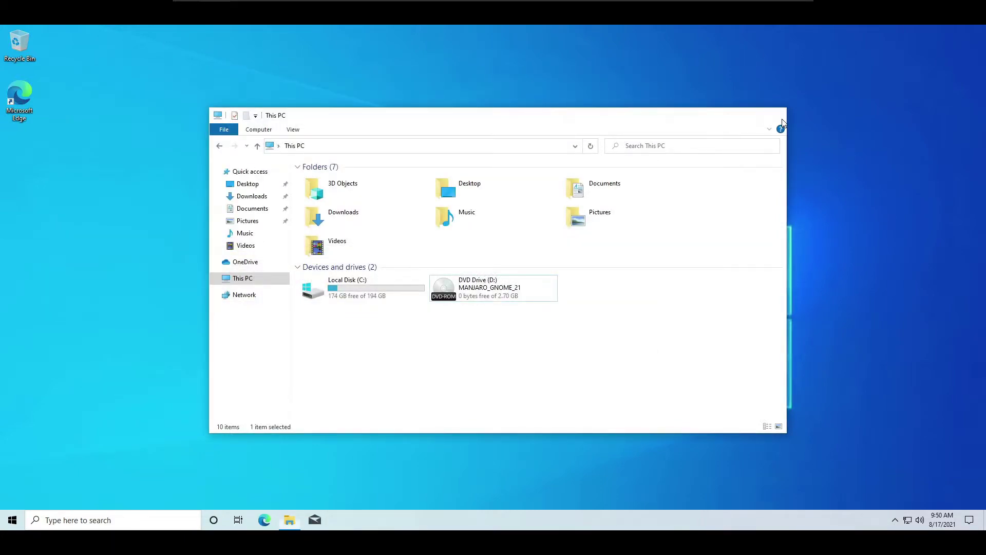
pyautogui.click(11, 521)
pyautogui.click(13, 498)
pyautogui.press('Escape')
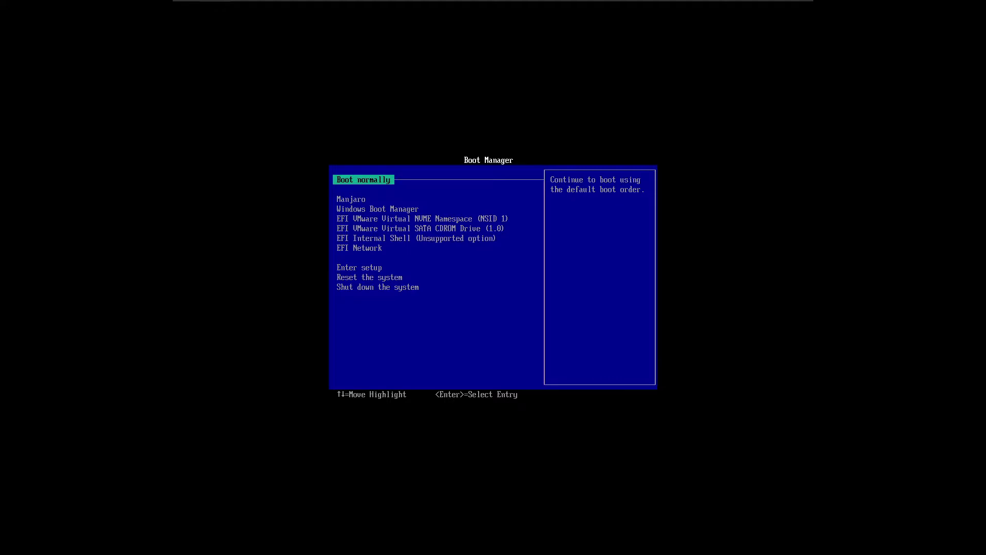
# Boot the virtual machine from the EFI VMware Virtual SATA CDROM Drive (1.0)
pyautogui.press('Down')
pyautogui.press('Down')
pyautogui.press('Down')
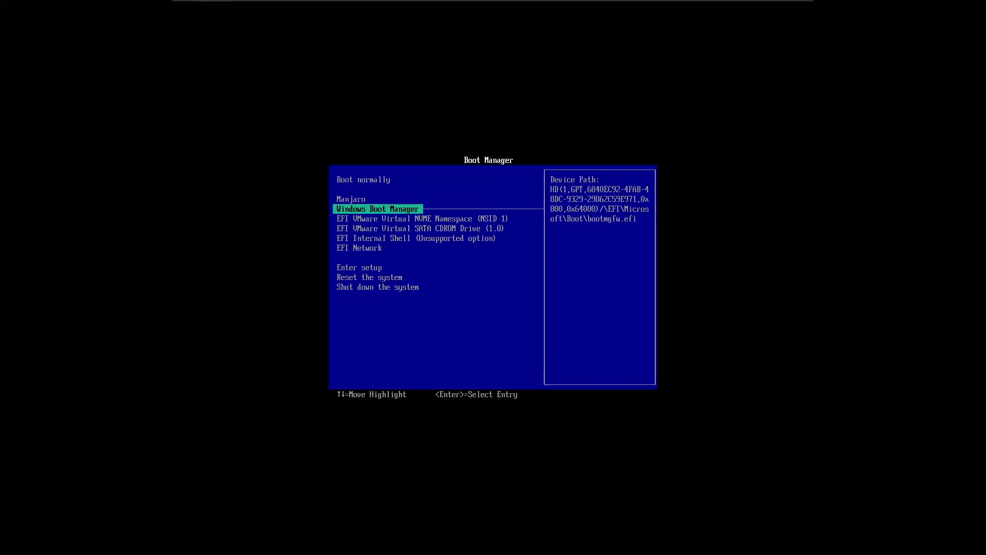
pyautogui.press('Down')
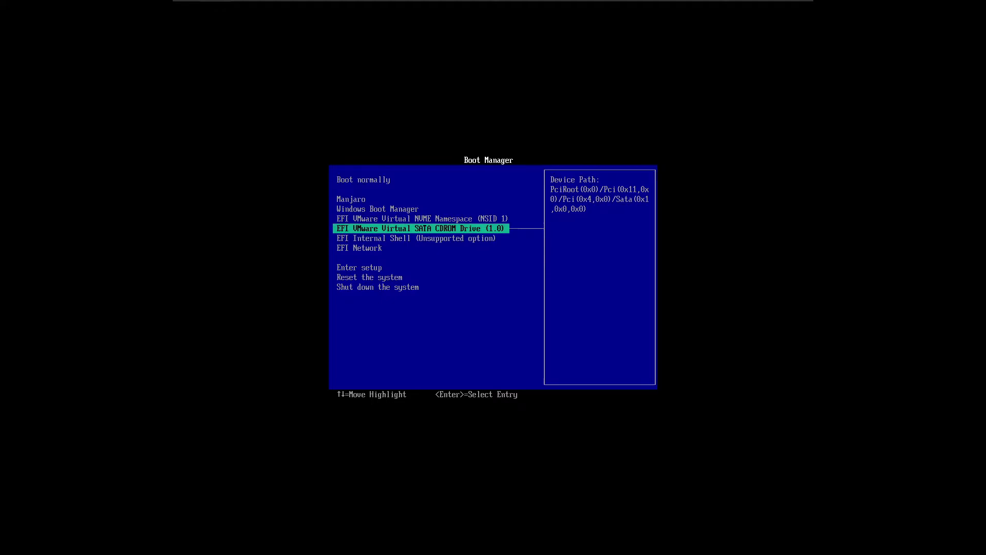
pyautogui.press('Return')
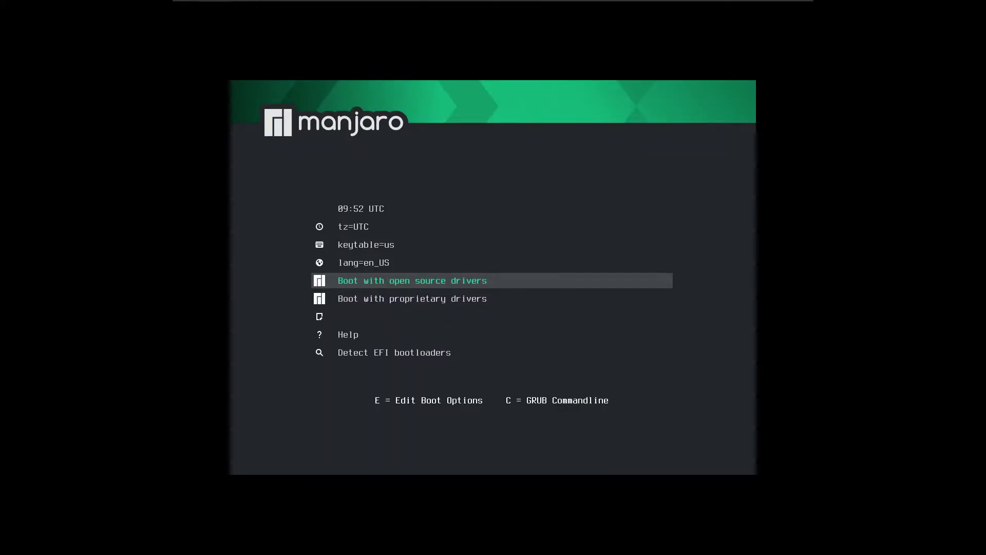
# Set the time zone in the Manjaro boot menu to Asia/Kolkata
pyautogui.press('Up')
pyautogui.press('Up')
pyautogui.press('Up')
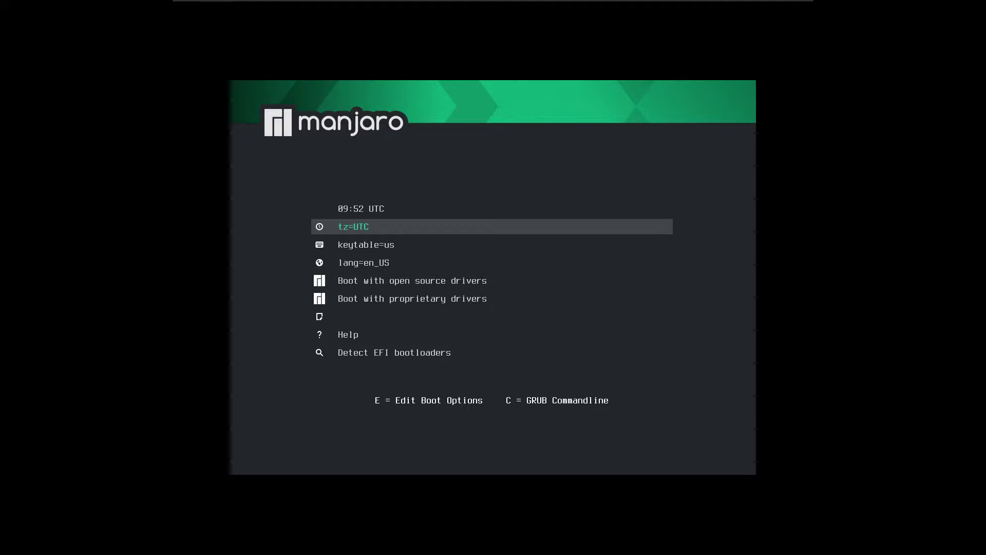
pyautogui.press('Return')
pyautogui.press('Down')
pyautogui.press('Down')
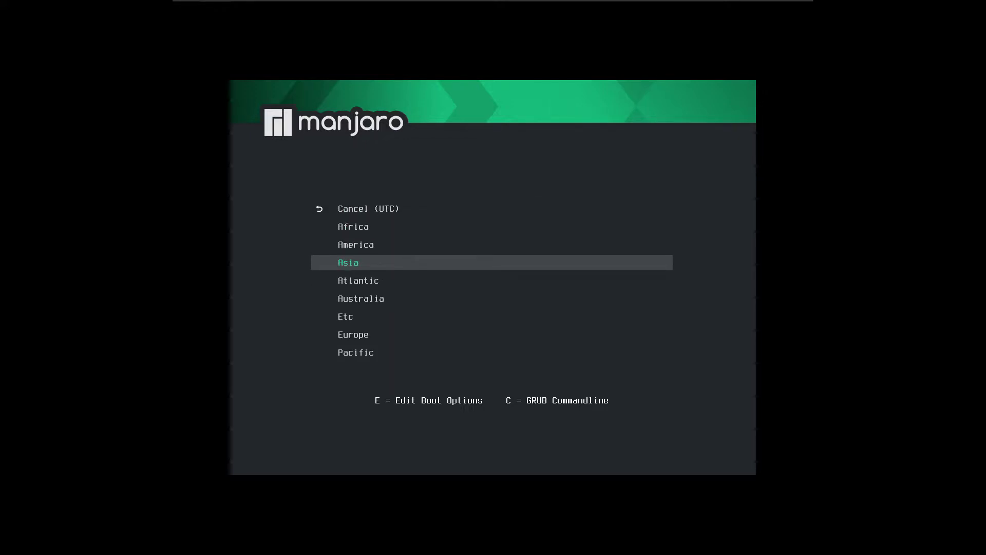
pyautogui.press('Return')
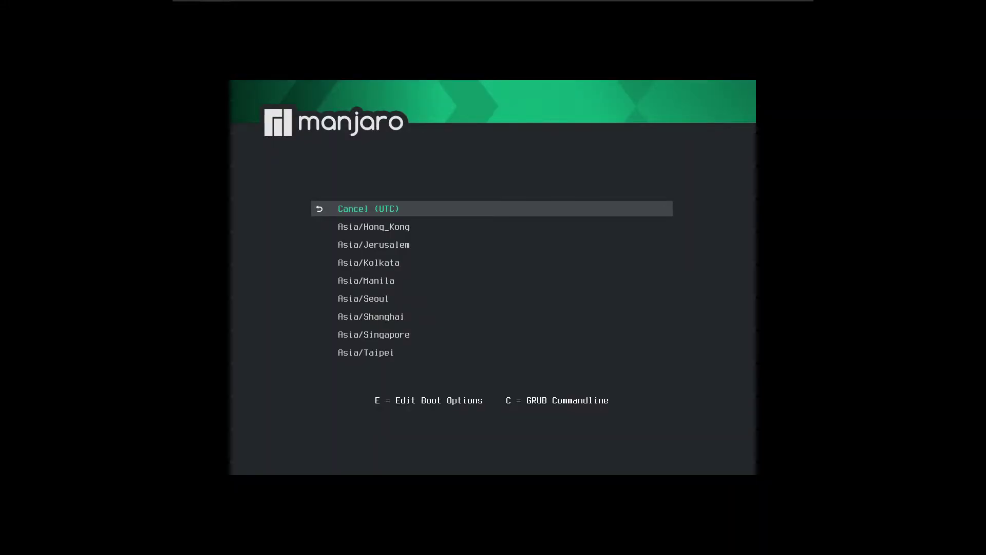
pyautogui.press('Down')
pyautogui.press('Down')
pyautogui.press('Down')
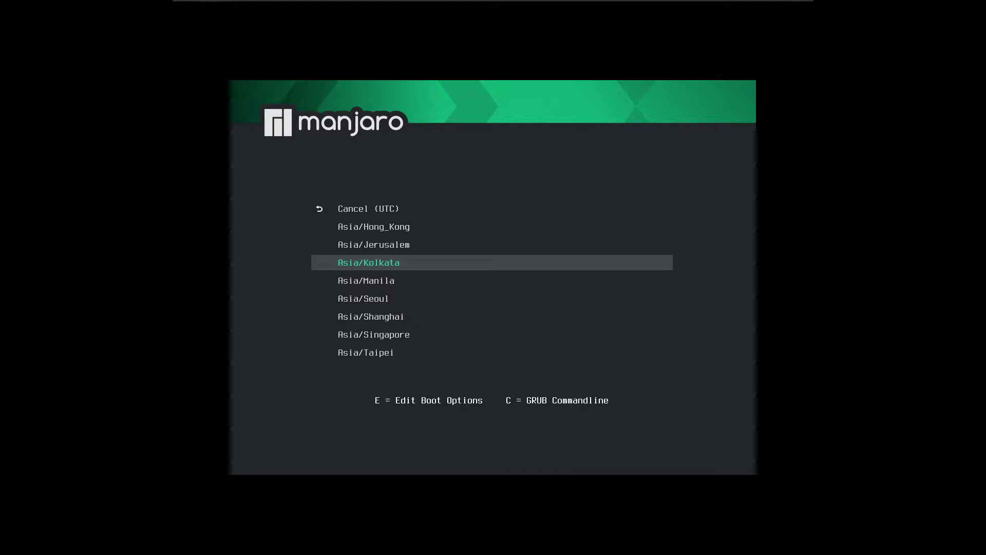
pyautogui.press('Return')
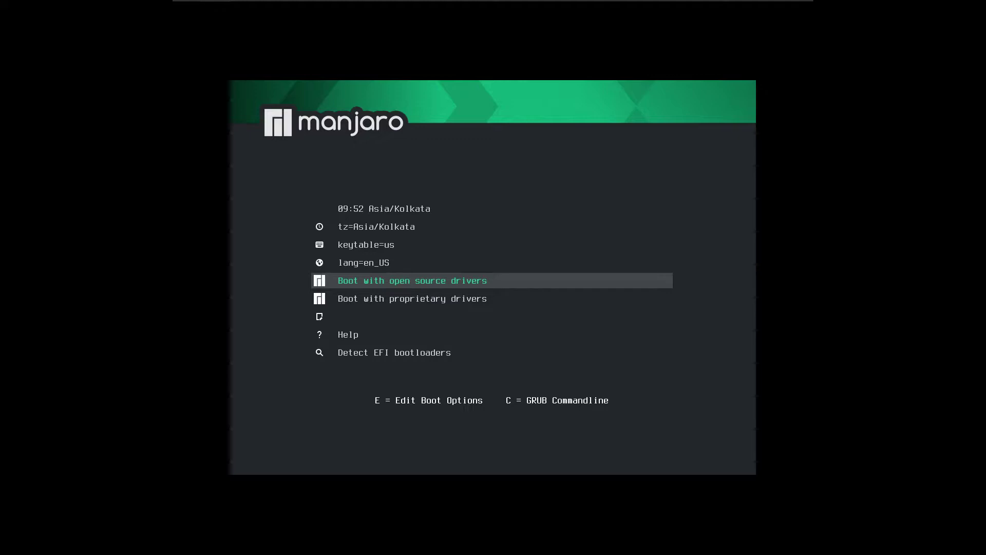
# Boot the Manjaro live system with open source drivers, keeping the us keytable and en_US language
pyautogui.press('Up')
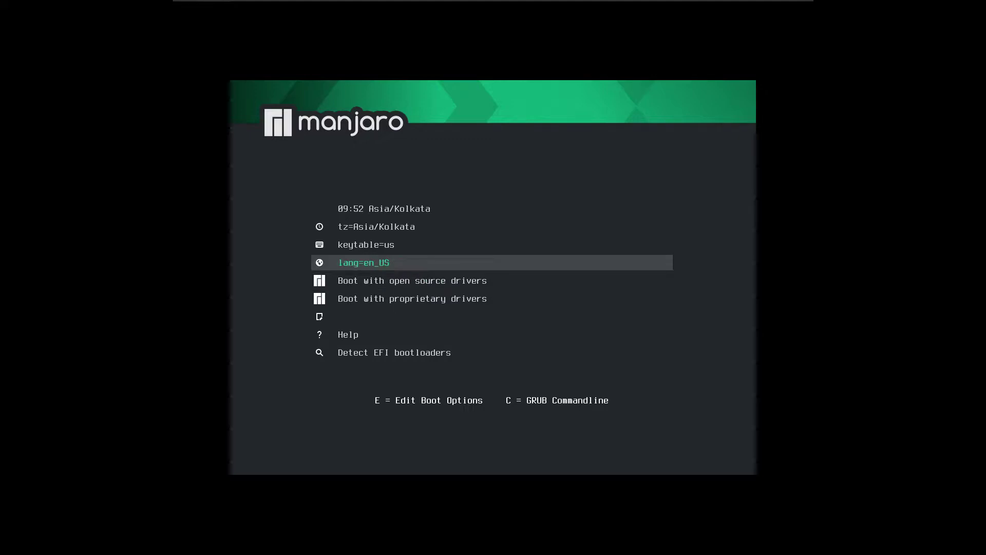
pyautogui.press('Up')
pyautogui.press('Down')
pyautogui.press('Down')
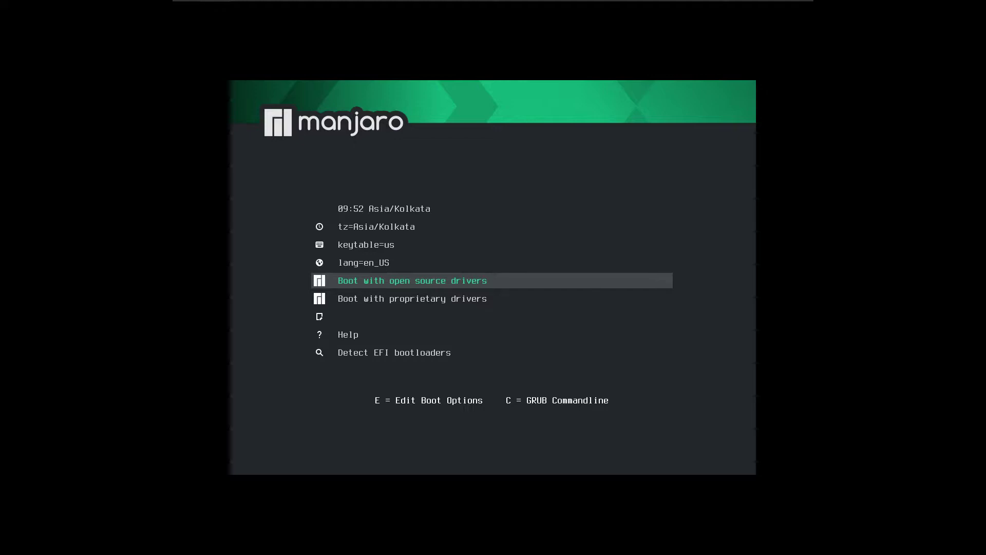
pyautogui.press('Down')
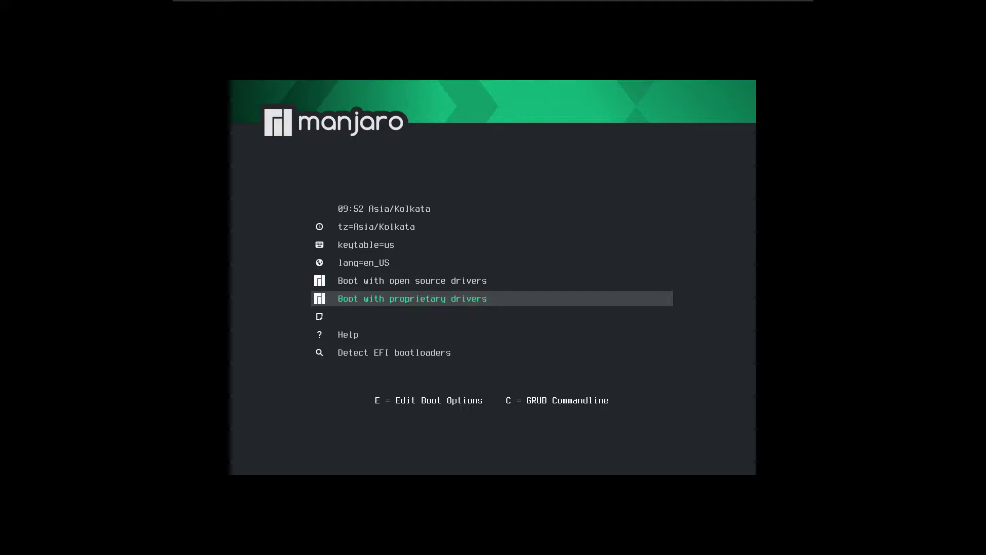
pyautogui.press('Up')
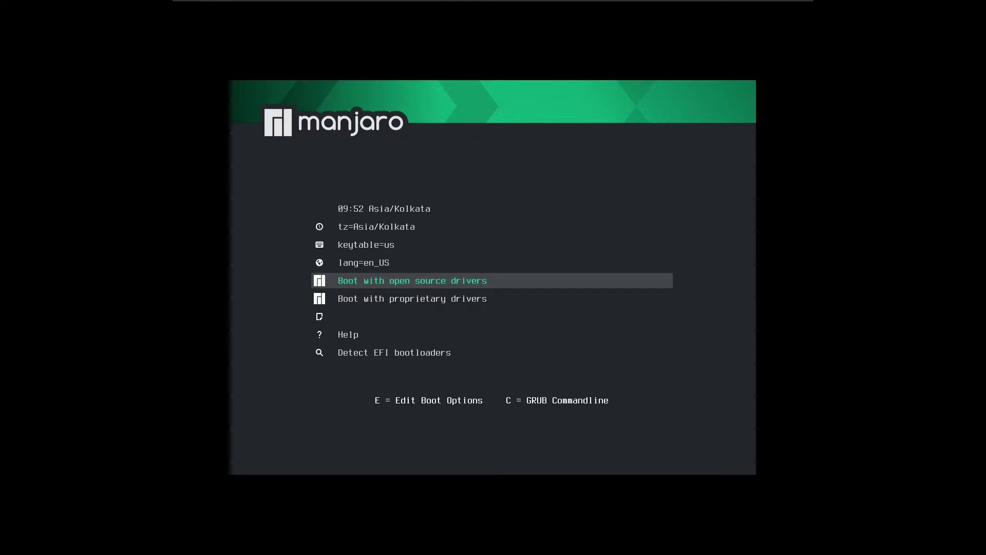
pyautogui.press('Return')
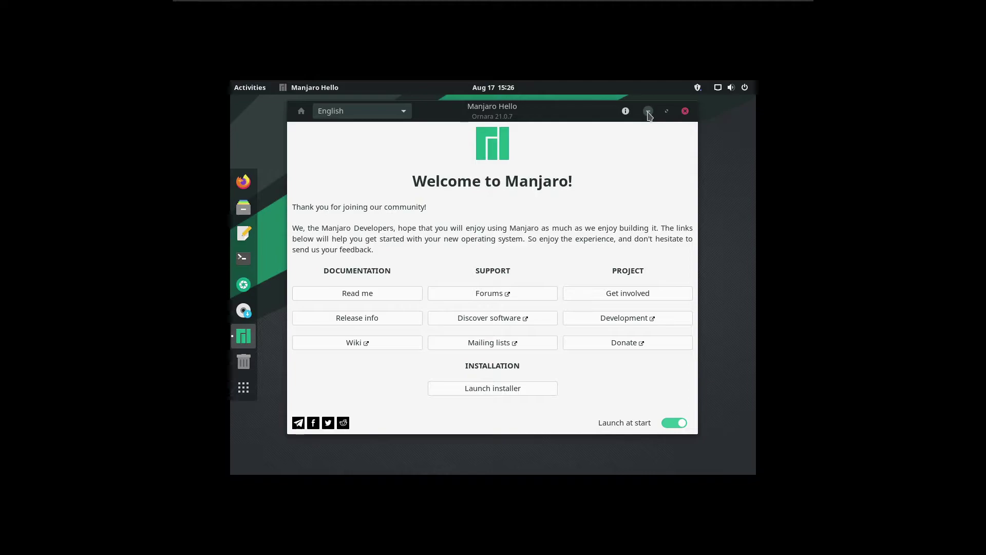
# Minimize the Manjaro Hello window and set the display resolution to 1680 × 1050 (16:10), keeping the changes and closing Settings
pyautogui.click(649, 112)
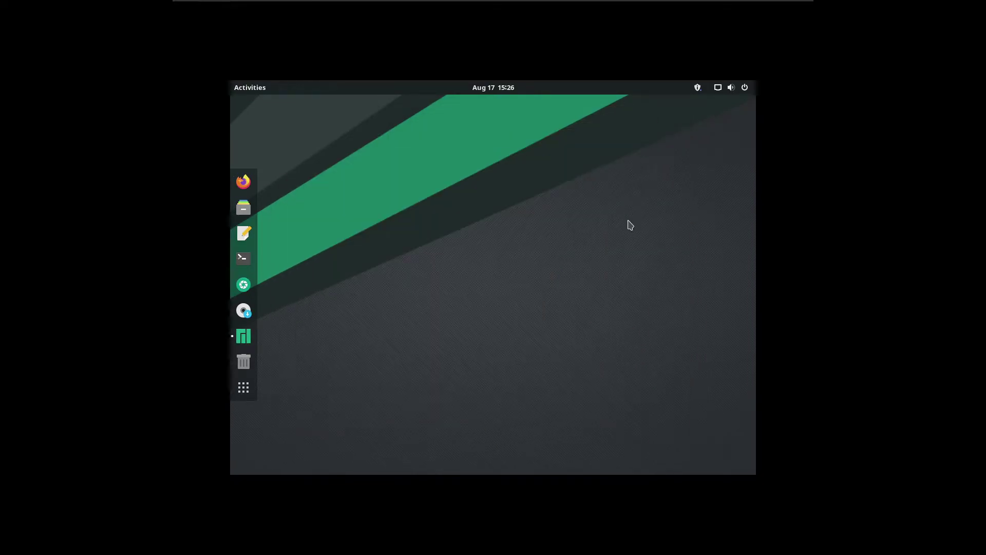
pyautogui.rightClick(631, 225)
pyautogui.click(648, 267)
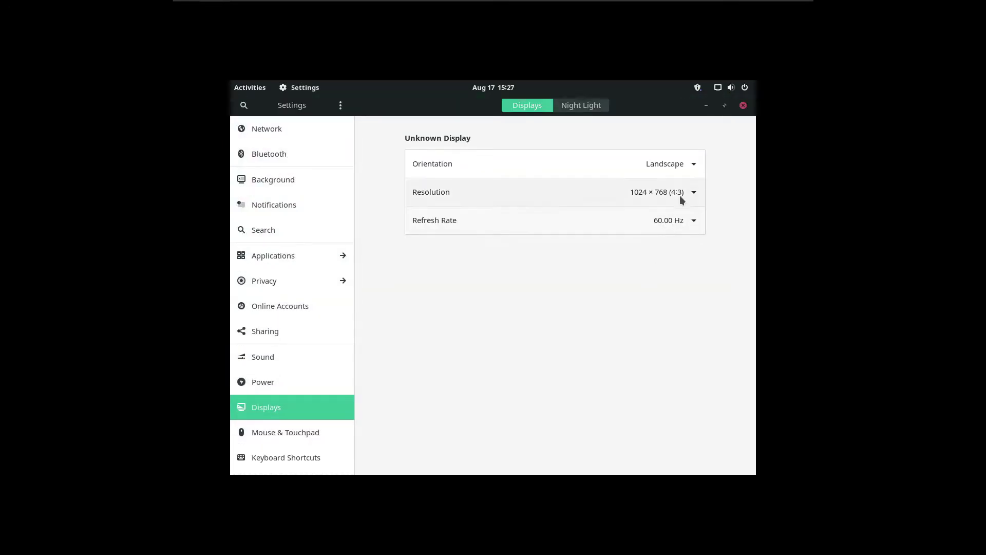
pyautogui.click(690, 192)
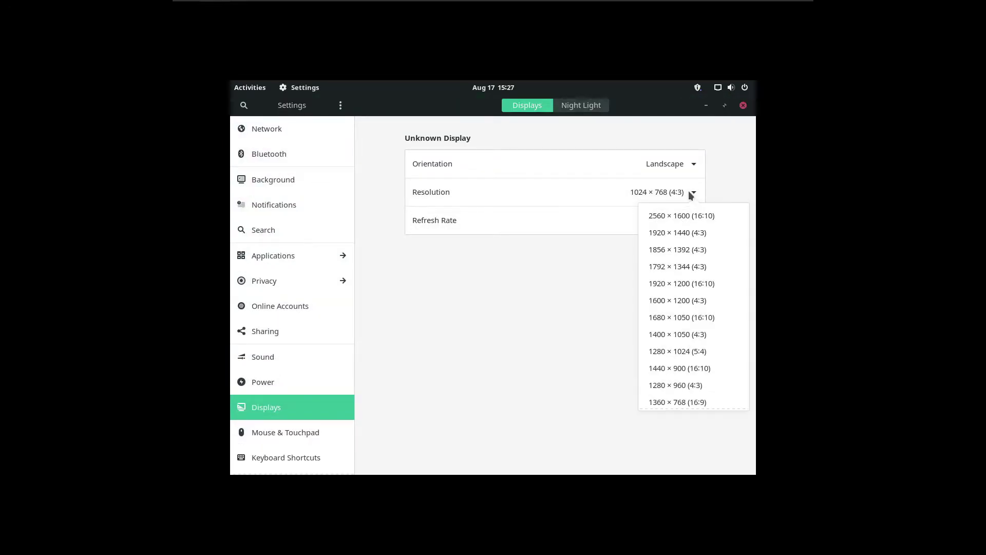
pyautogui.click(676, 317)
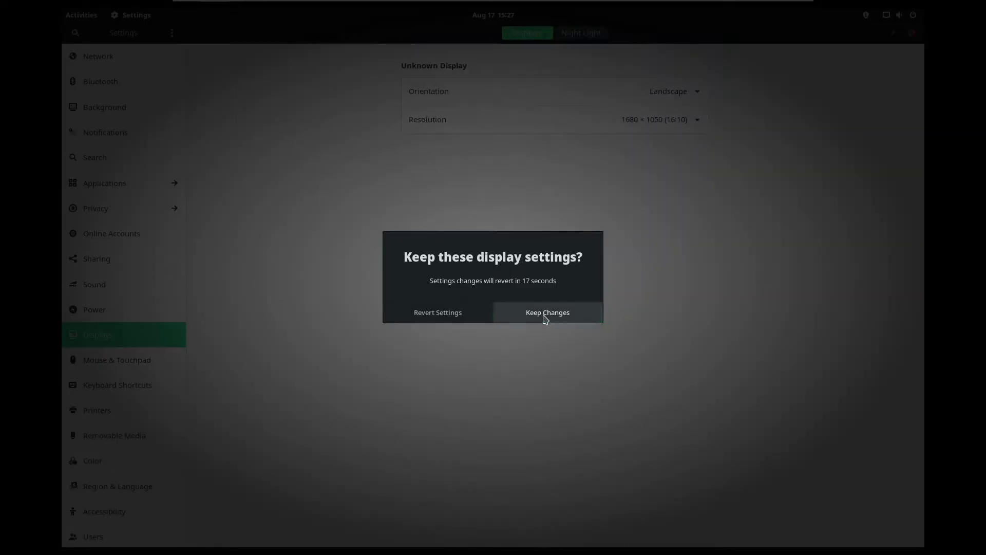
pyautogui.click(543, 317)
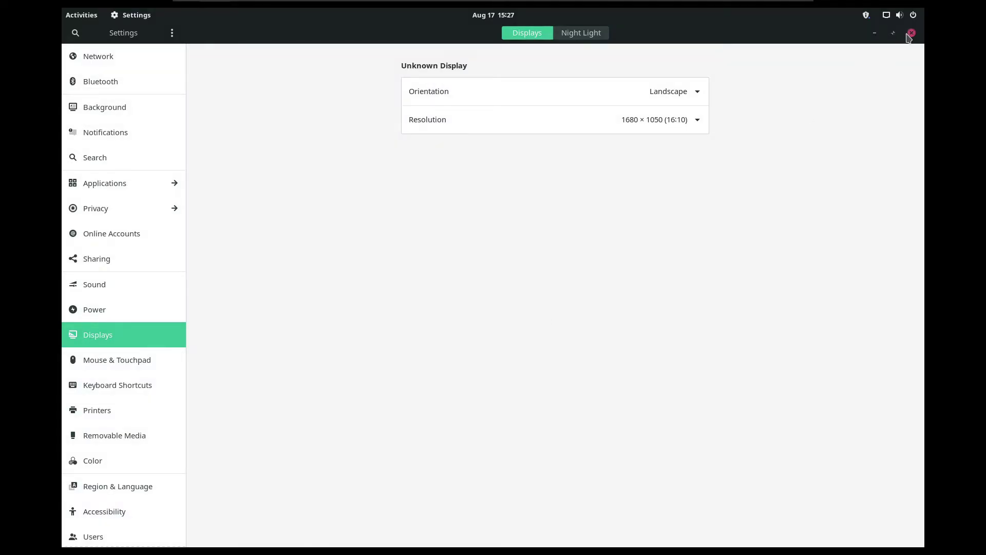
pyautogui.hotkey('ctrl', 'q')
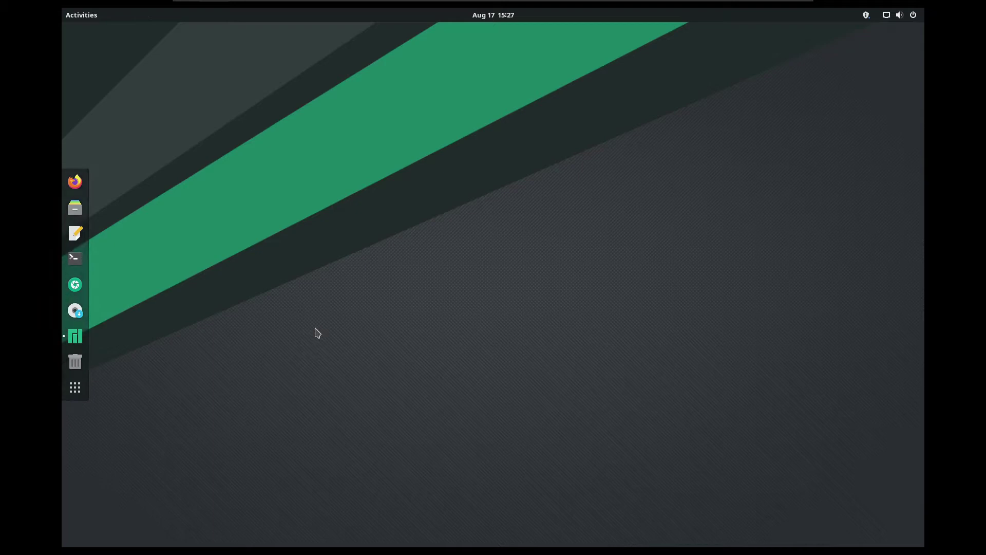
# Launch the Manjaro installer from the restored Manjaro Hello window and close that welcome window
pyautogui.click(77, 337)
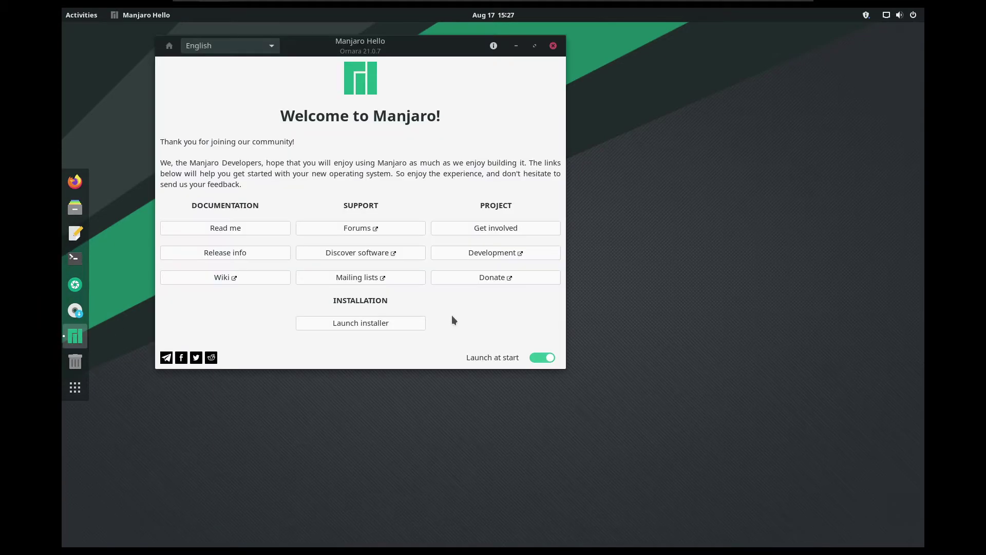
pyautogui.moveTo(388, 48); pyautogui.dragTo(515, 86)
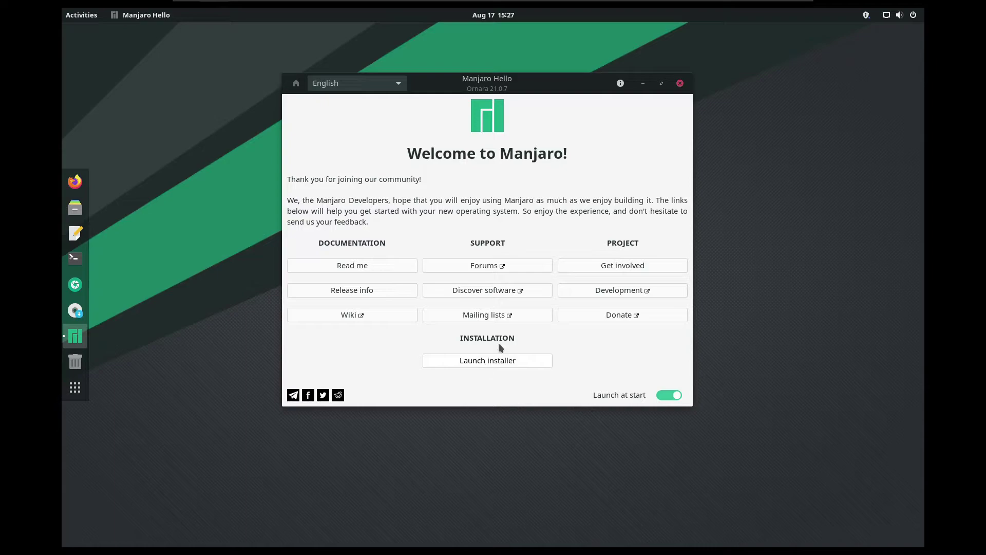
pyautogui.click(681, 83)
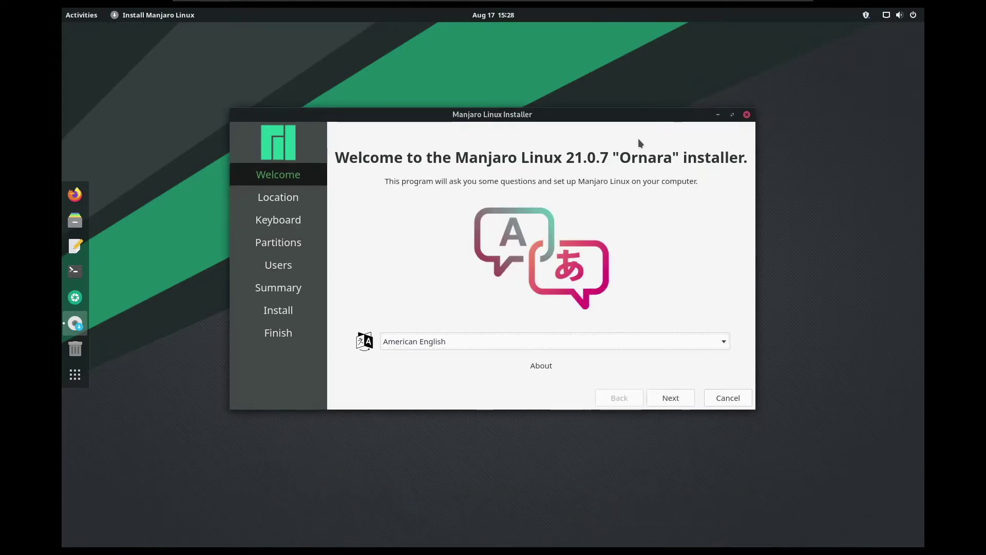
# Accept American English as the installer language and set the location to region Asia, zone Kolkata
pyautogui.click(674, 403)
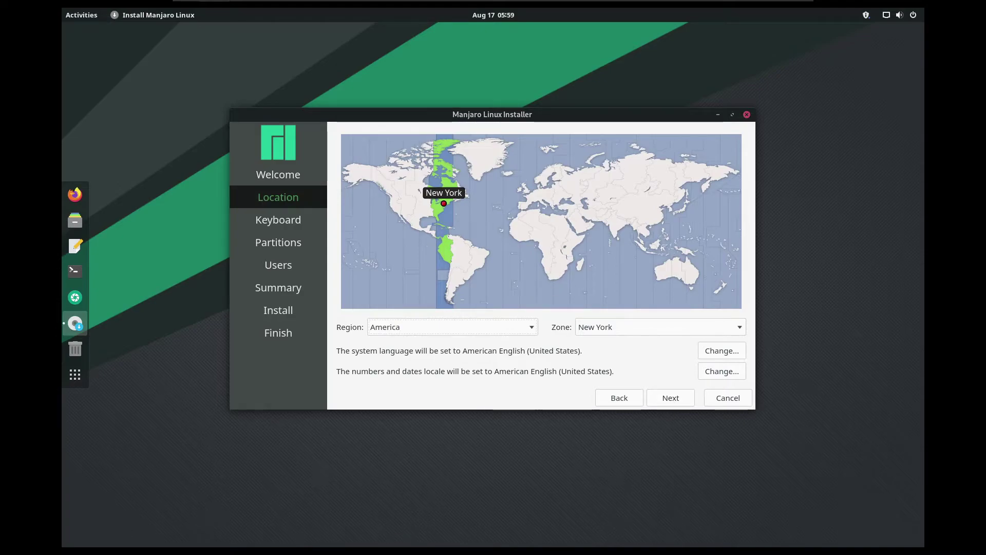
pyautogui.click(620, 229)
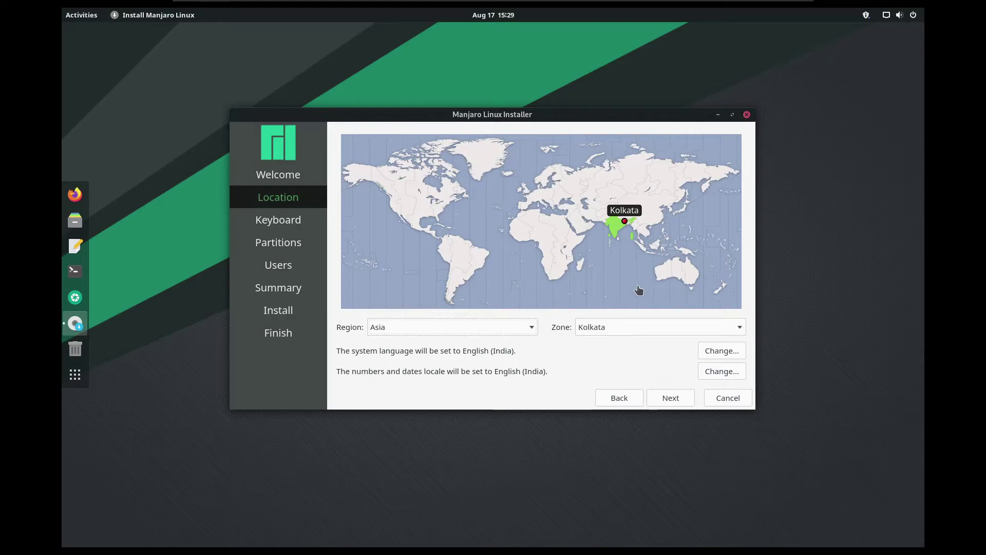
pyautogui.click(679, 396)
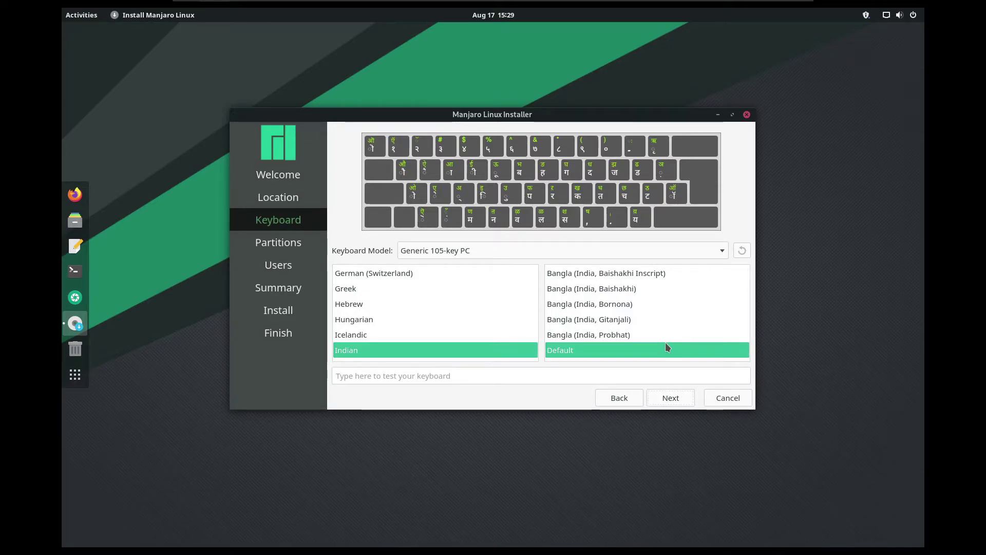
# Choose the English (India, with rupee) variant of the Indian keyboard layout and continue to partitioning
pyautogui.scroll(1, 664, 342)
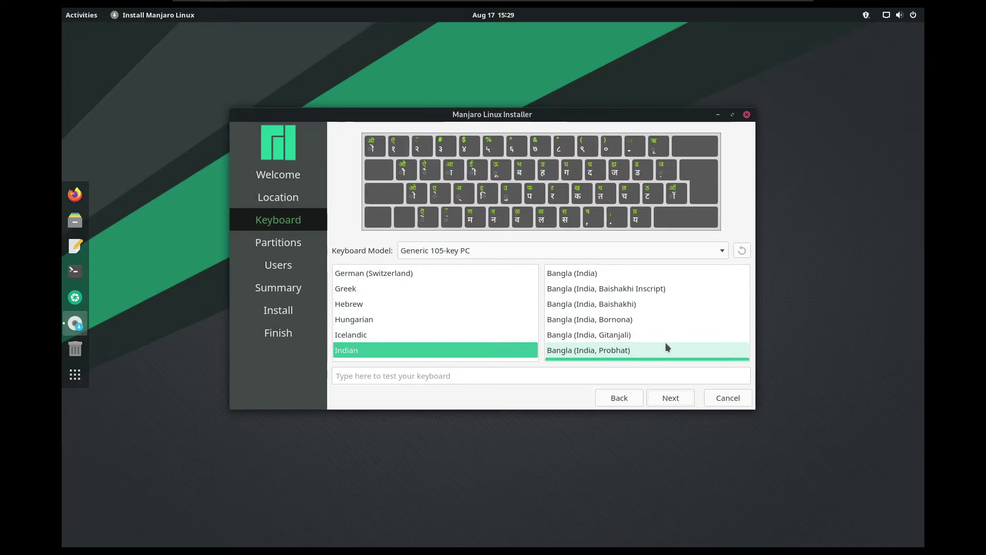
pyautogui.scroll(-3, 666, 347)
pyautogui.scroll(-2, 665, 342)
pyautogui.scroll(6, 665, 342)
pyautogui.scroll(-3, 665, 342)
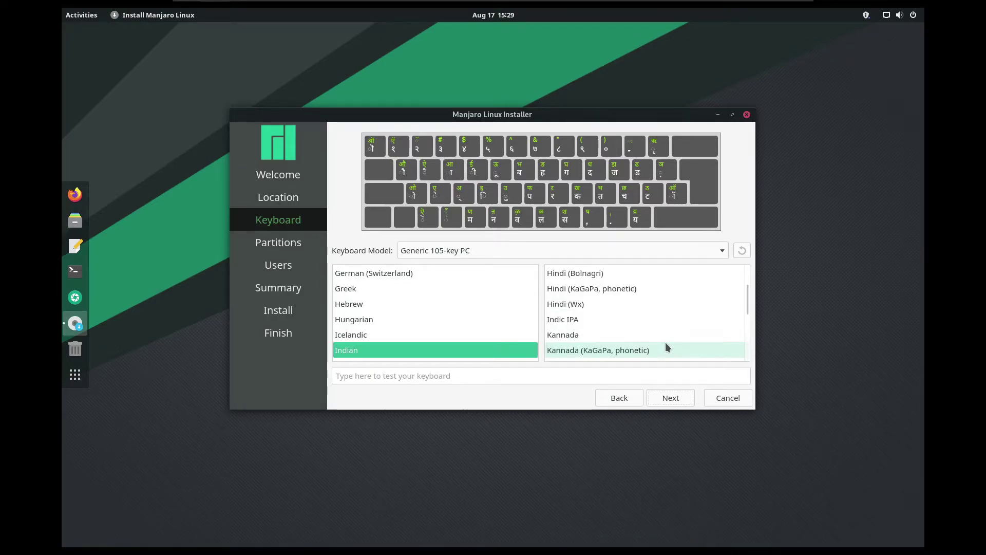
pyautogui.scroll(1, 666, 345)
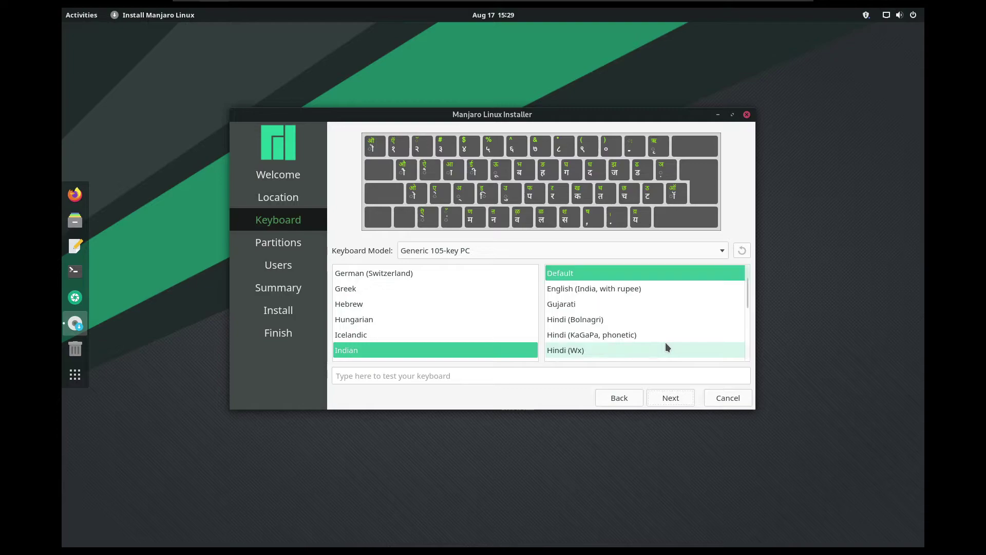
pyautogui.click(661, 288)
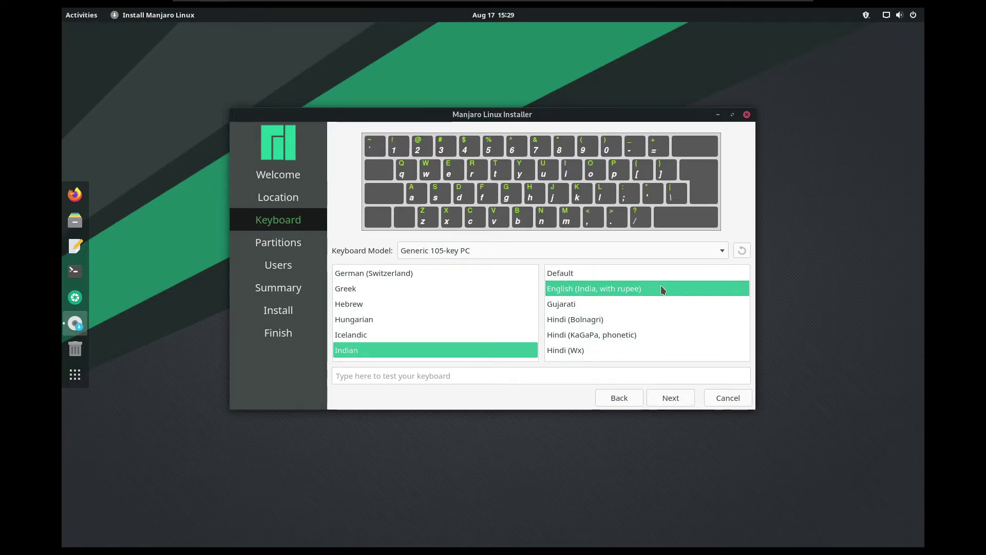
pyautogui.click(670, 398)
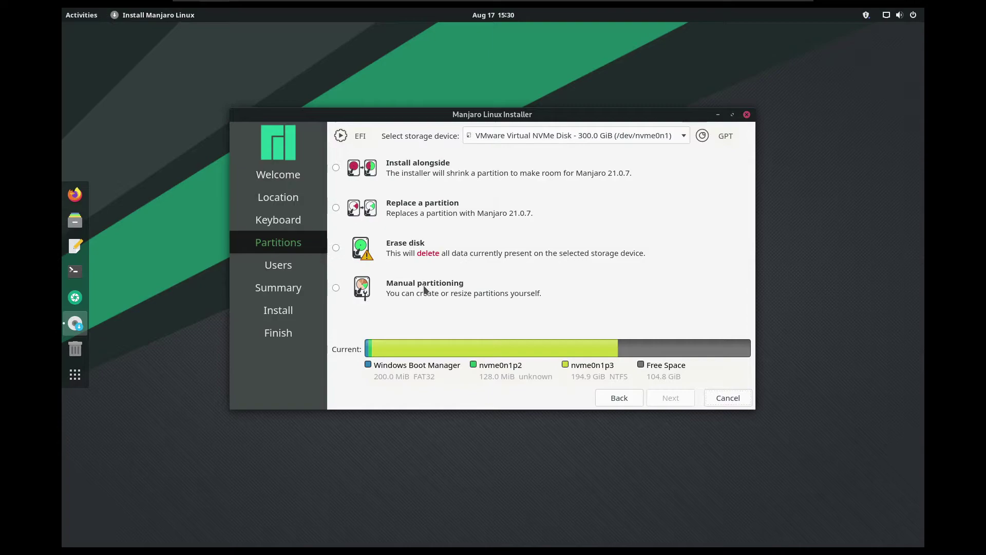
# Examine the Install alongside, Replace a partition and Erase disk options, including the swap choices for erasing the disk
pyautogui.click(415, 173)
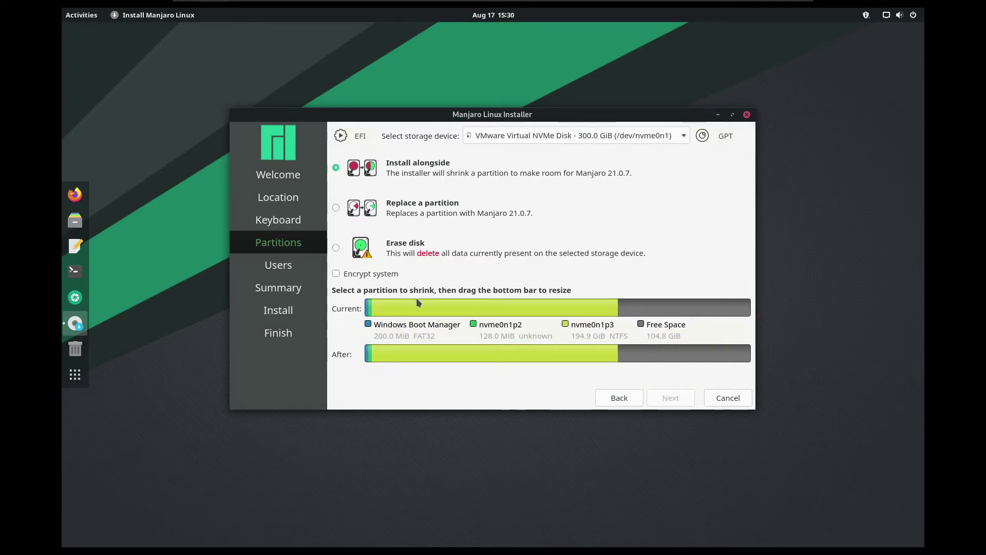
pyautogui.click(400, 306)
pyautogui.click(341, 209)
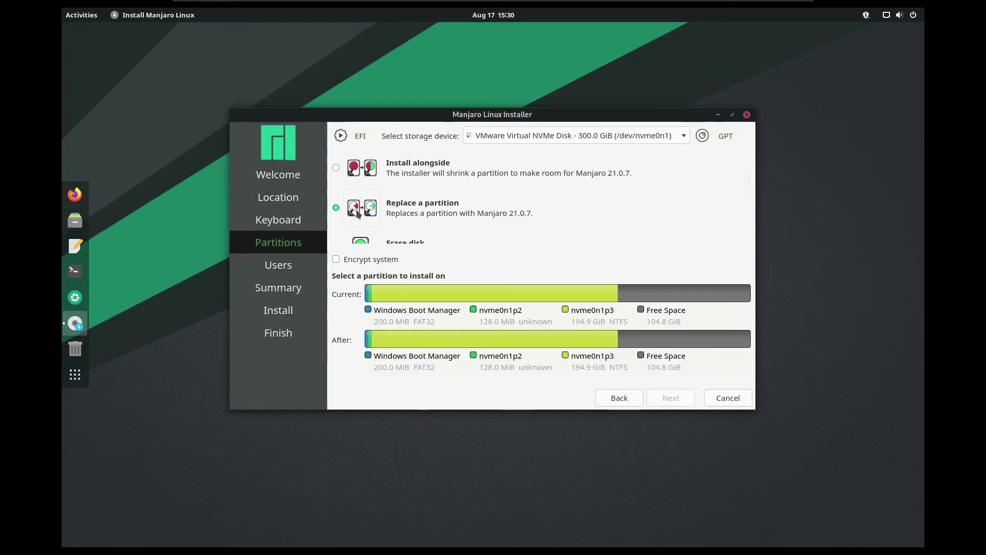
pyautogui.scroll(-1, 526, 233)
pyautogui.scroll(-1, 528, 234)
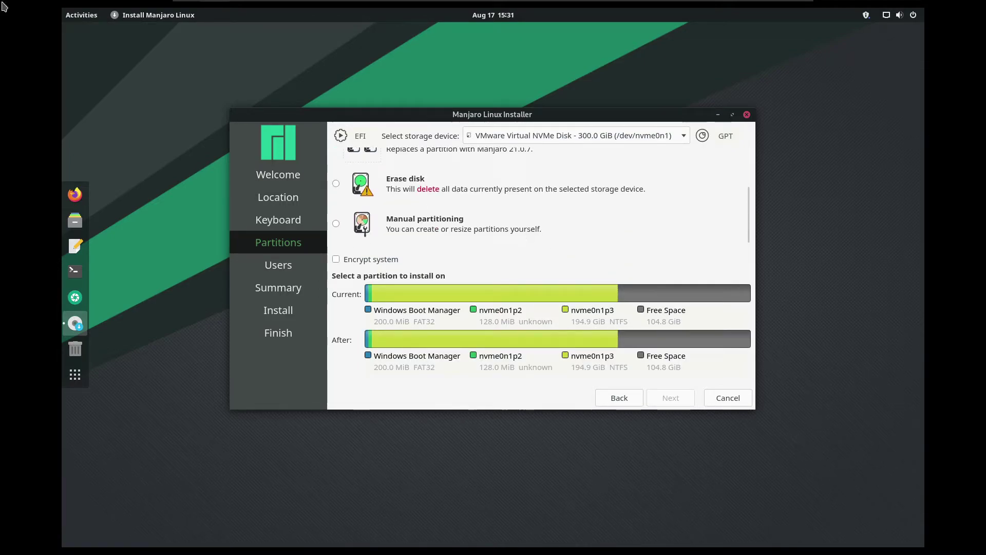
pyautogui.click(337, 184)
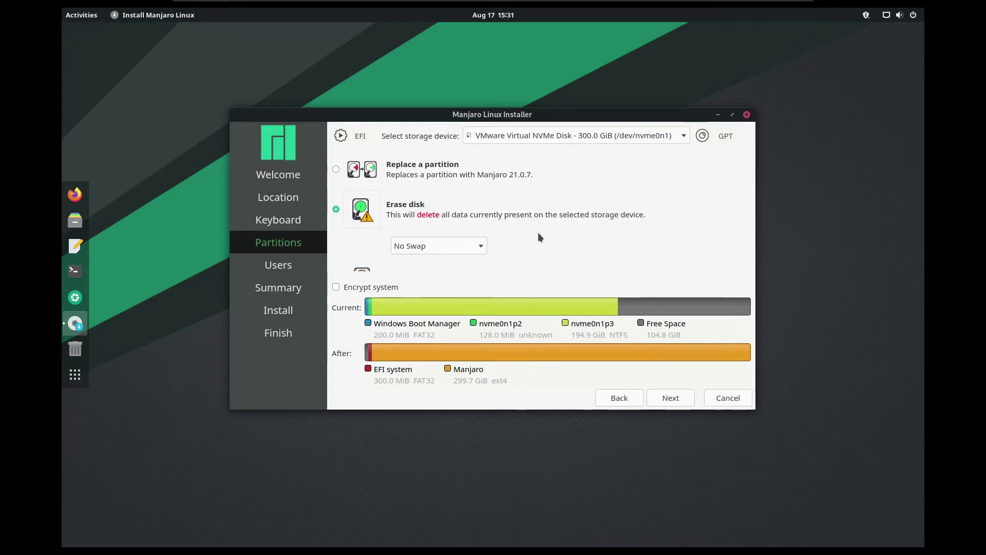
pyautogui.scroll(-1, 538, 232)
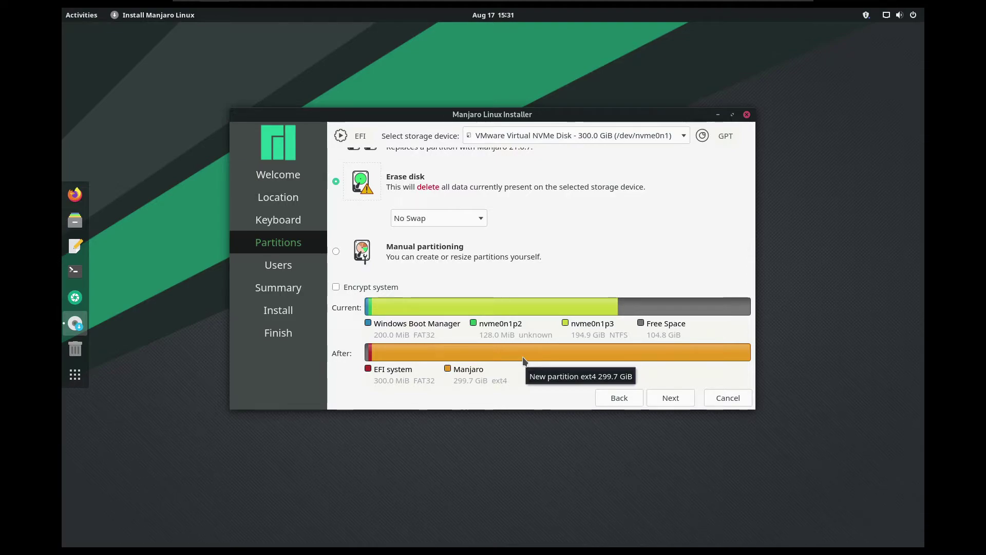
pyautogui.click(451, 218)
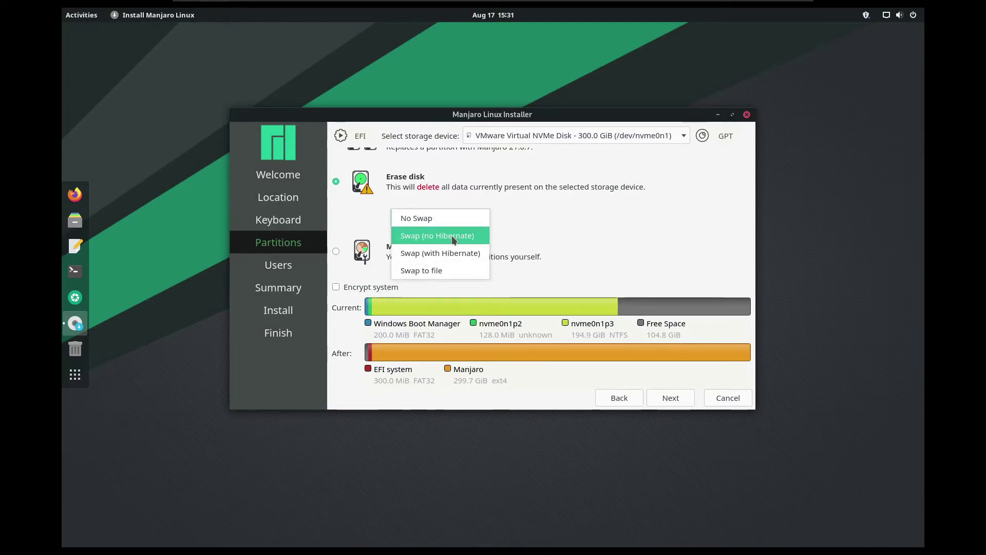
pyautogui.press('Down')
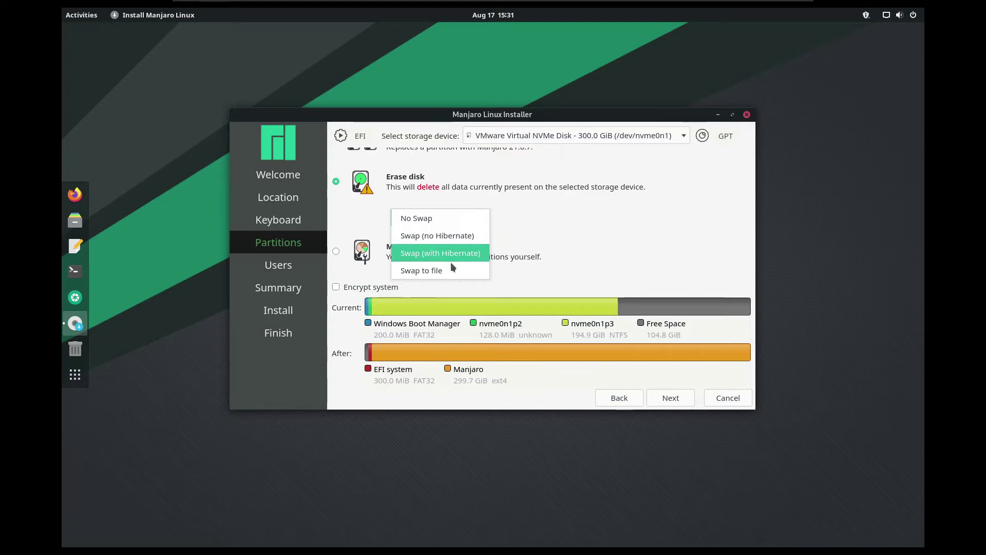
pyautogui.click(518, 206)
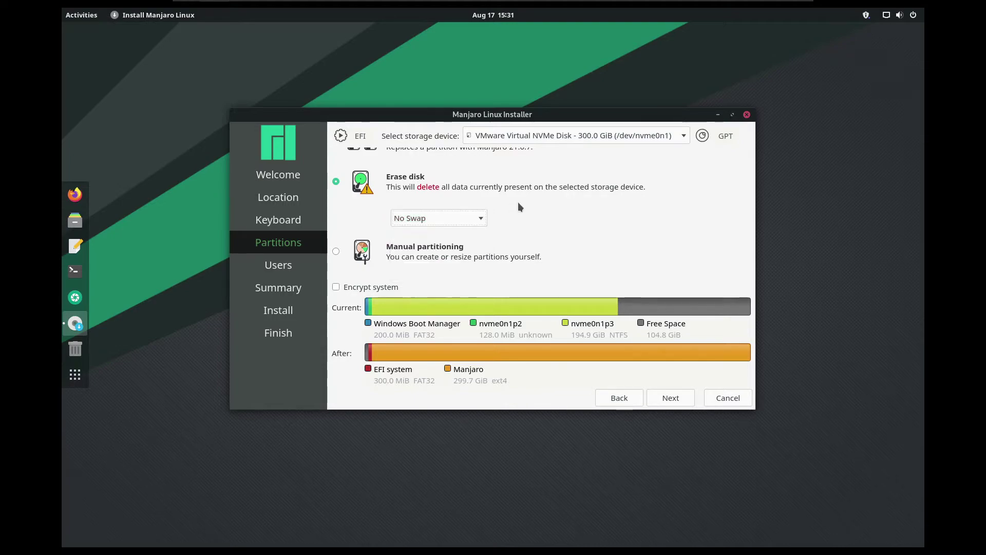
# Choose manual partitioning for the VMware Virtual NVMe Disk and continue to its partition list
pyautogui.click(335, 252)
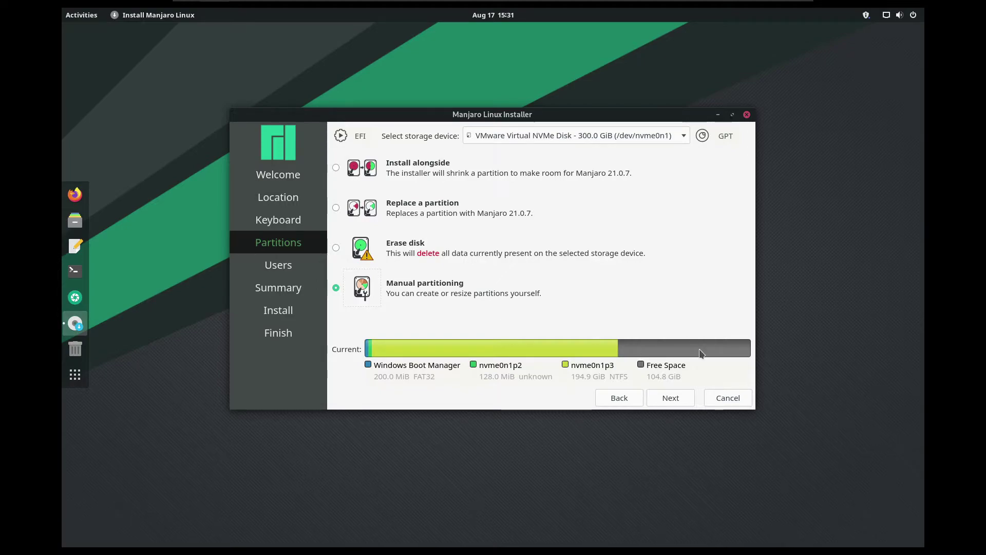
pyautogui.moveTo(702, 354)
pyautogui.click(689, 403)
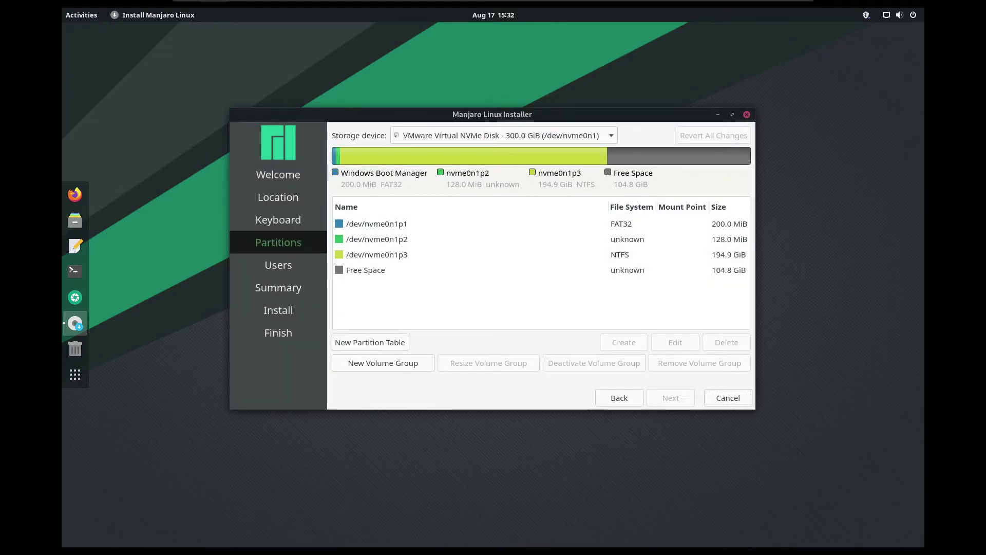
# Create a 5000 MiB linuxswap partition with the swap flag in the disk's free space
pyautogui.click(615, 272)
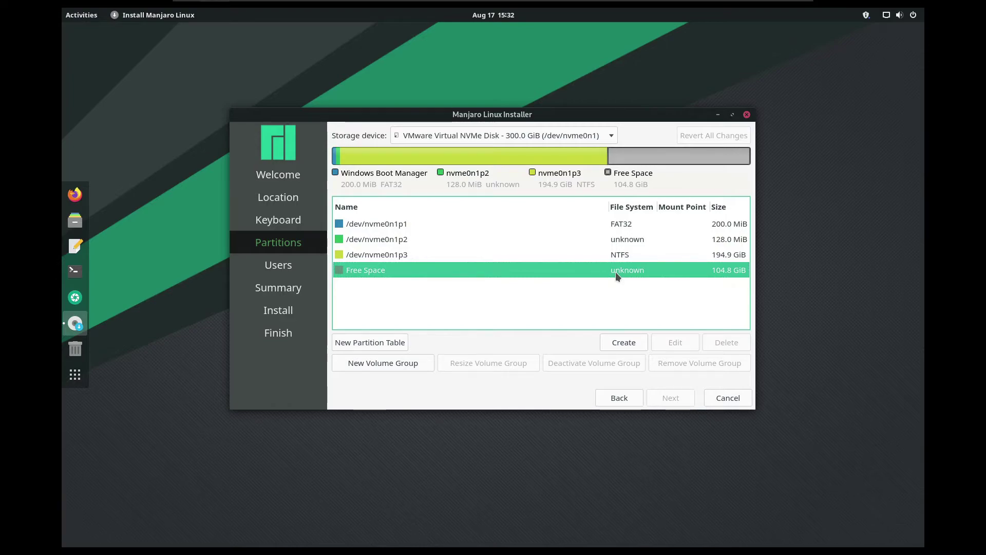
pyautogui.click(638, 347)
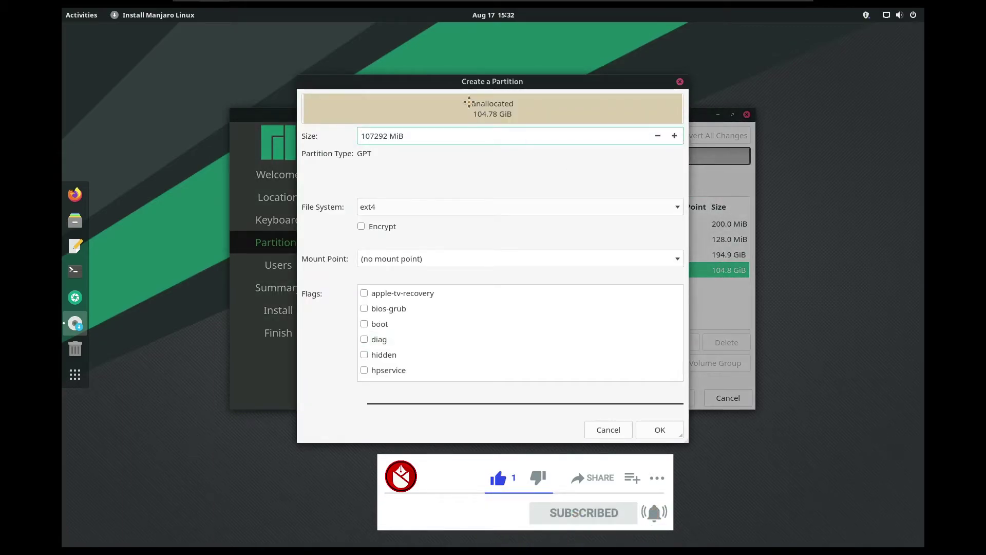
pyautogui.doubleClick(388, 136)
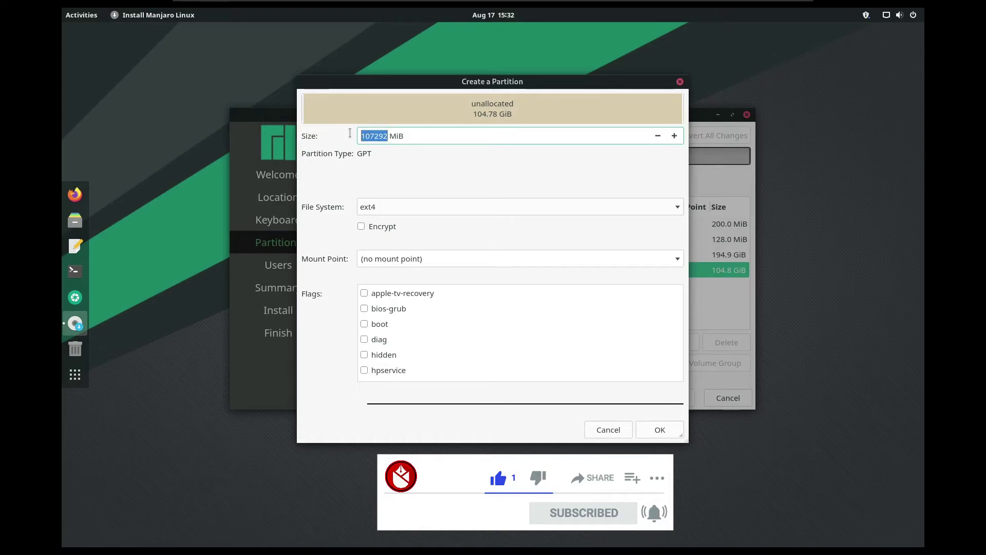
pyautogui.write('000')
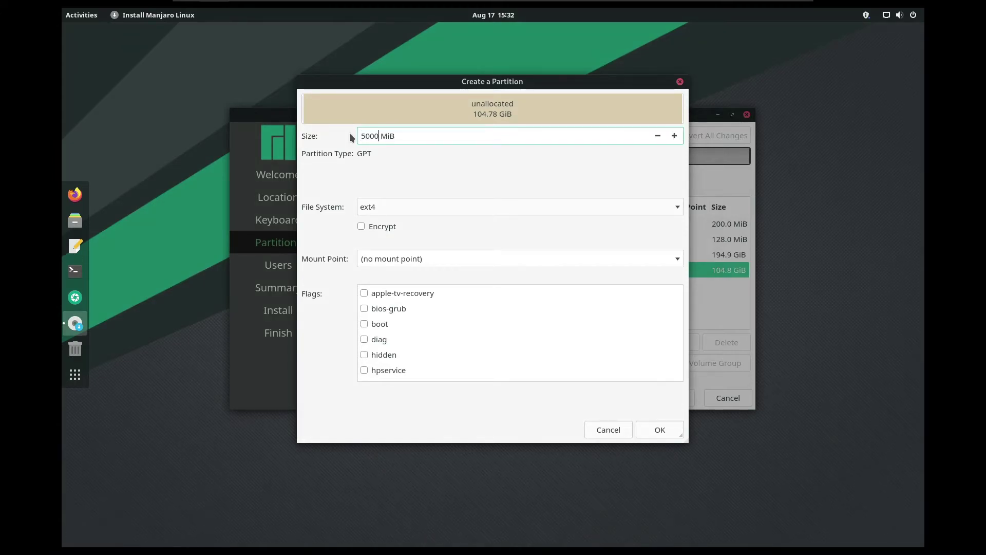
pyautogui.click(441, 208)
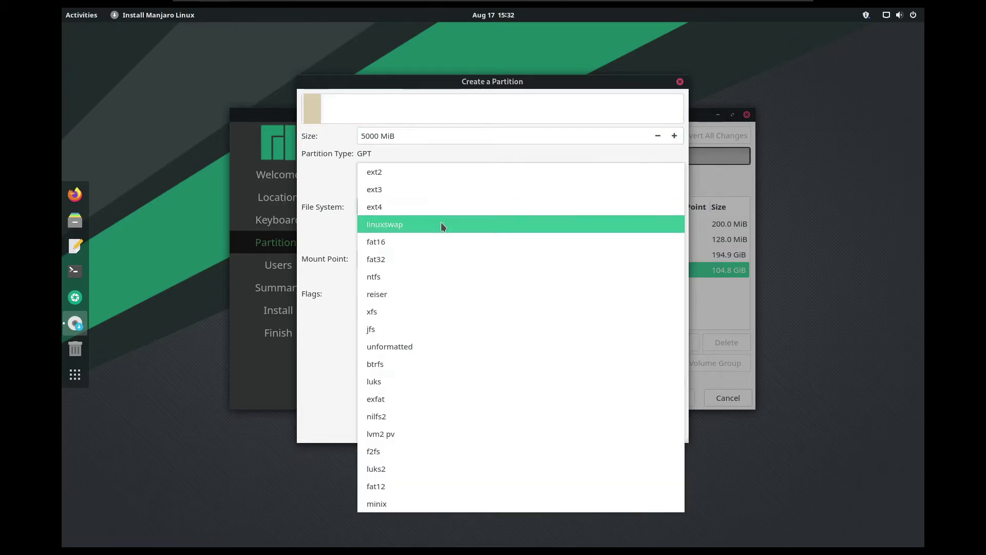
pyautogui.click(441, 224)
pyautogui.scroll(-5, 520, 325)
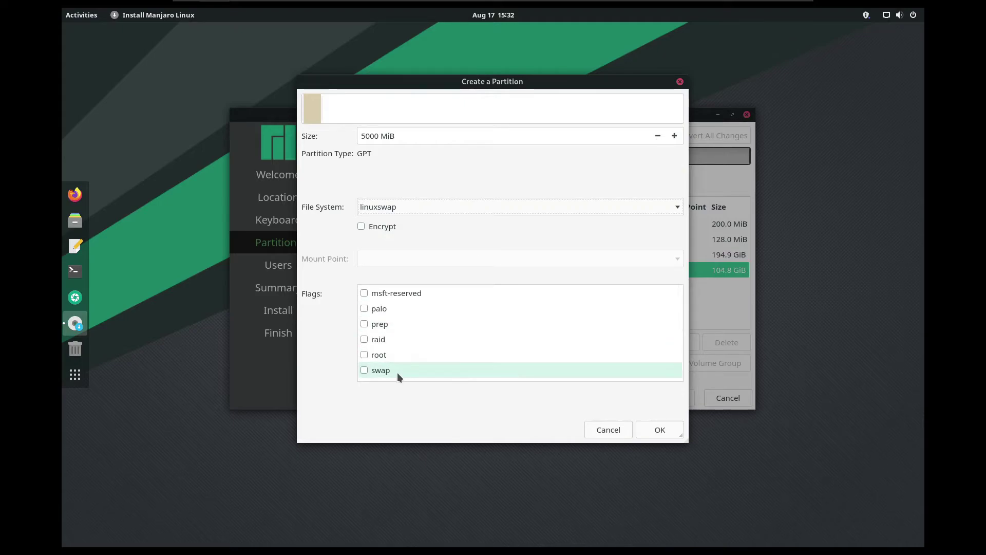
pyautogui.click(365, 370)
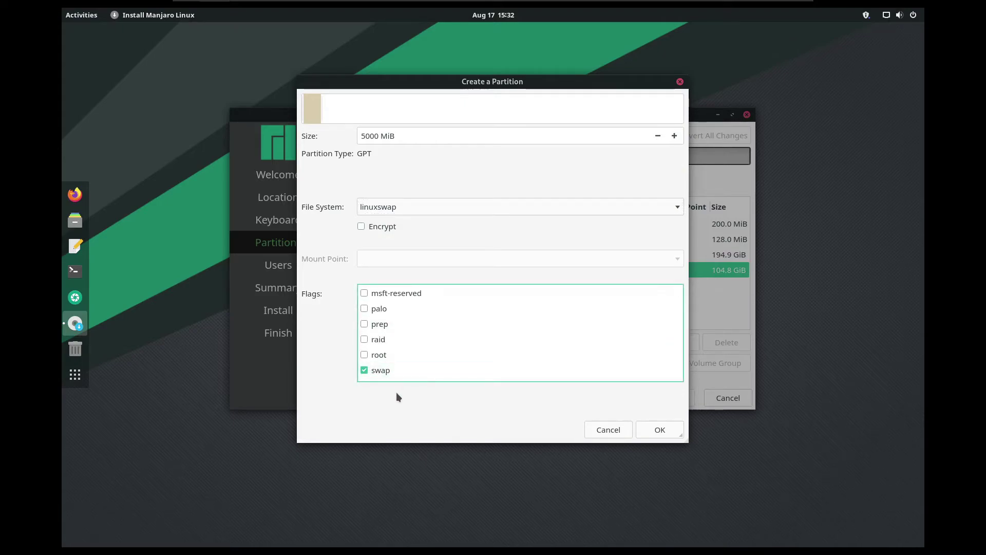
pyautogui.click(648, 429)
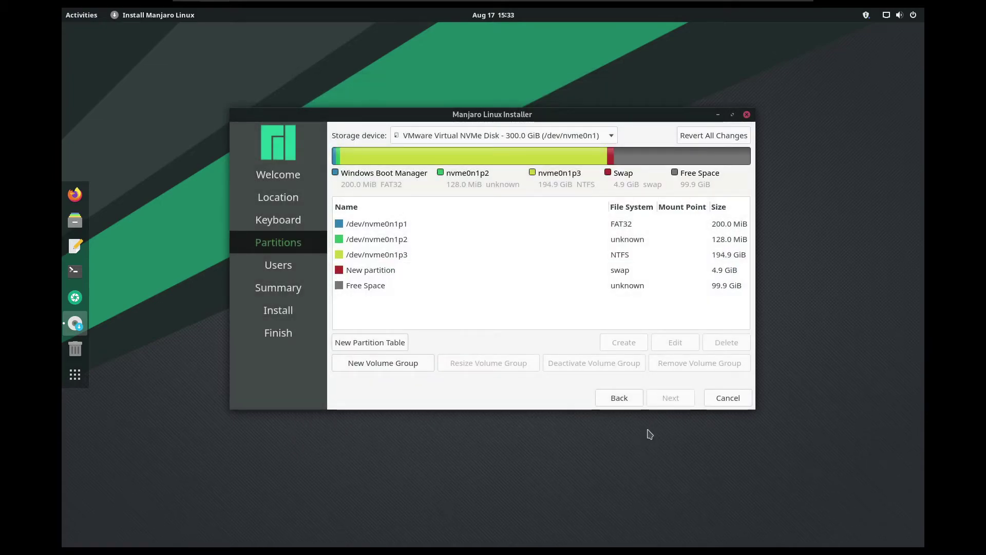
pyautogui.click(507, 268)
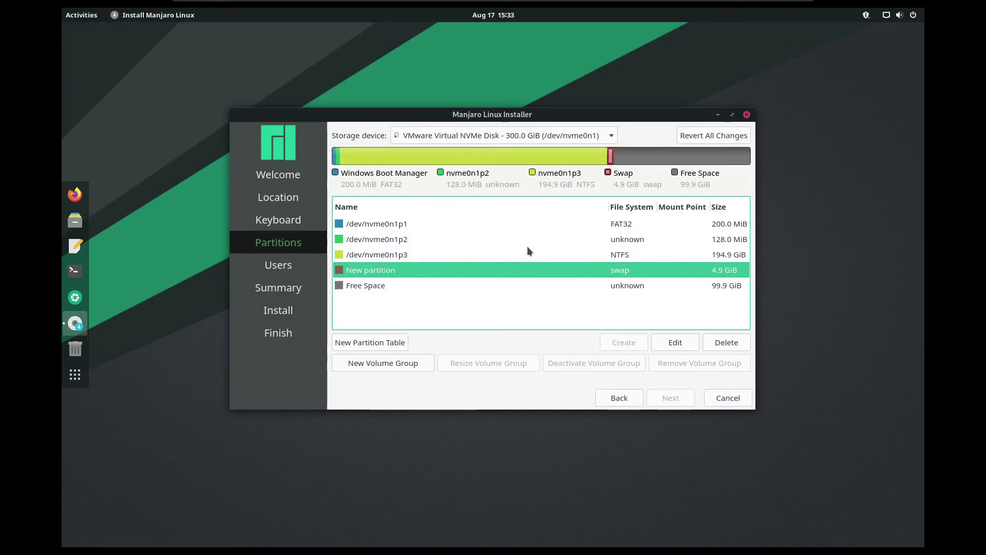
pyautogui.click(611, 160)
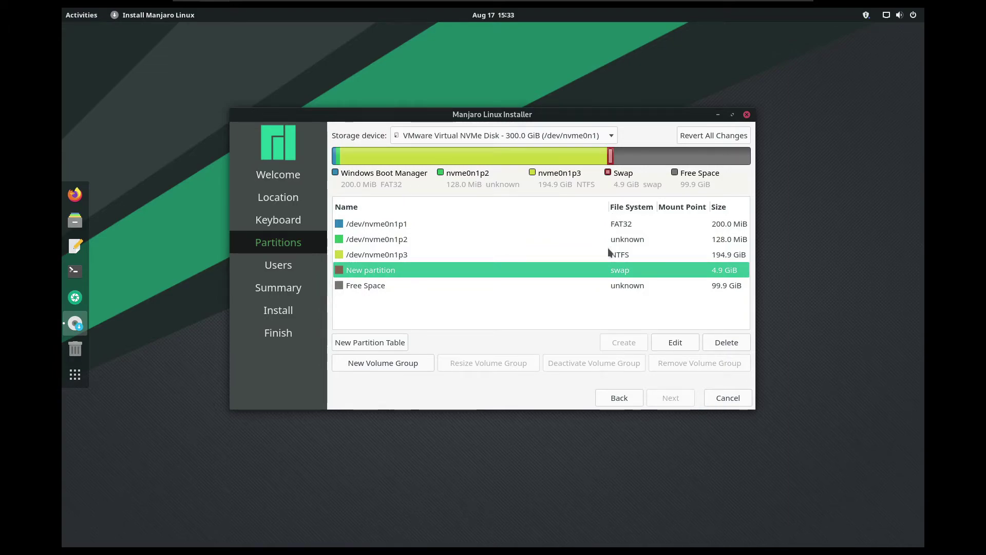
# Create a 40000 MiB btrfs partition in the remaining free space, with mount point / and the root flag
pyautogui.click(605, 284)
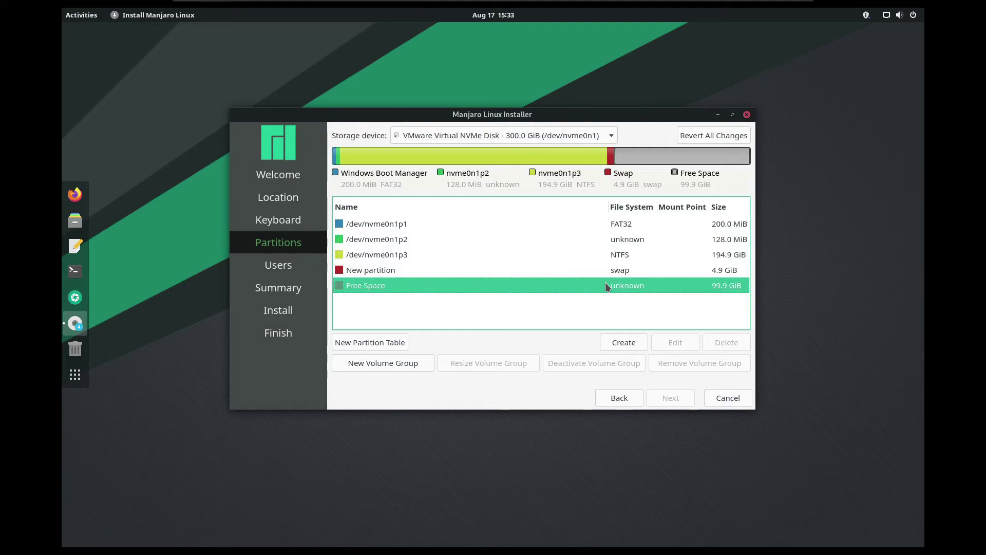
pyautogui.click(612, 343)
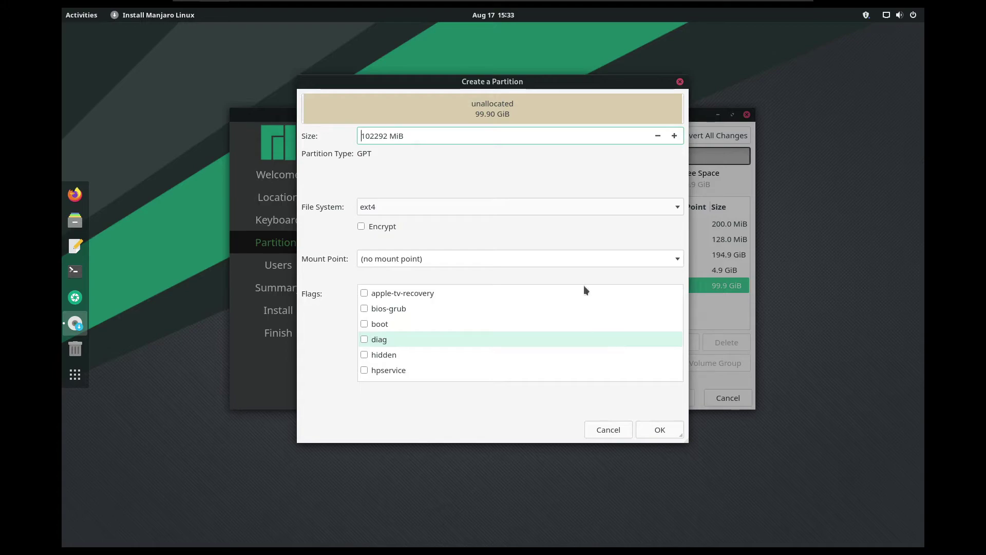
pyautogui.moveTo(388, 134); pyautogui.dragTo(337, 135)
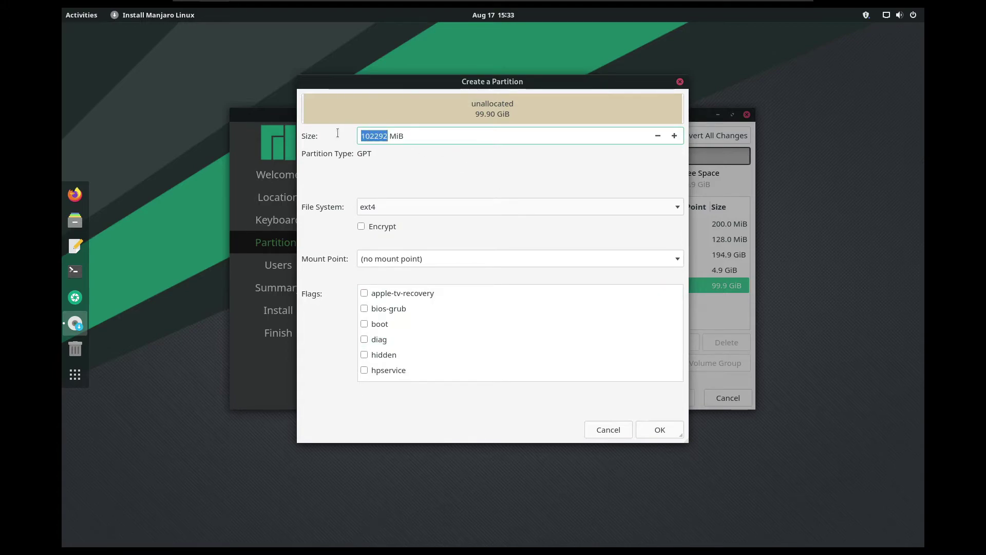
pyautogui.write('4000')
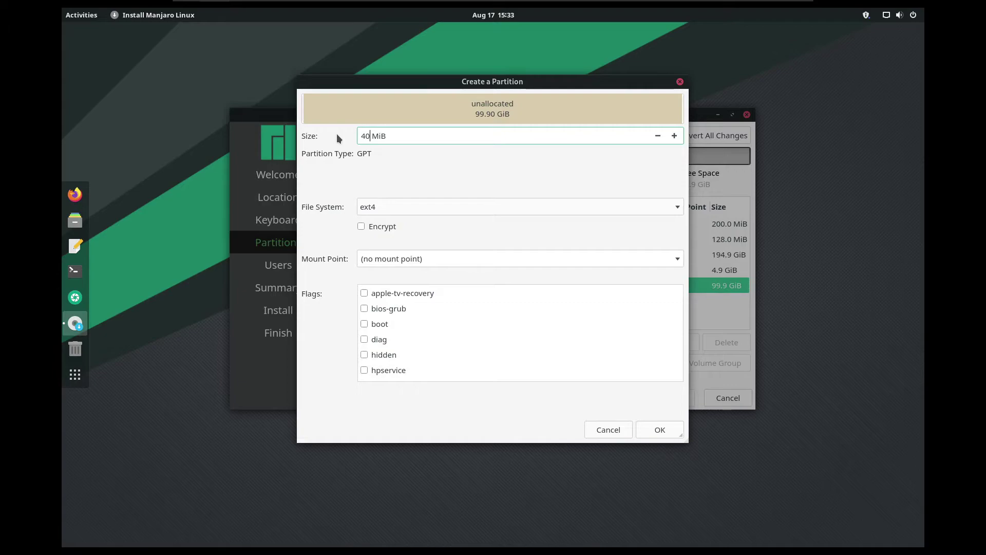
pyautogui.write('0')
pyautogui.click(495, 208)
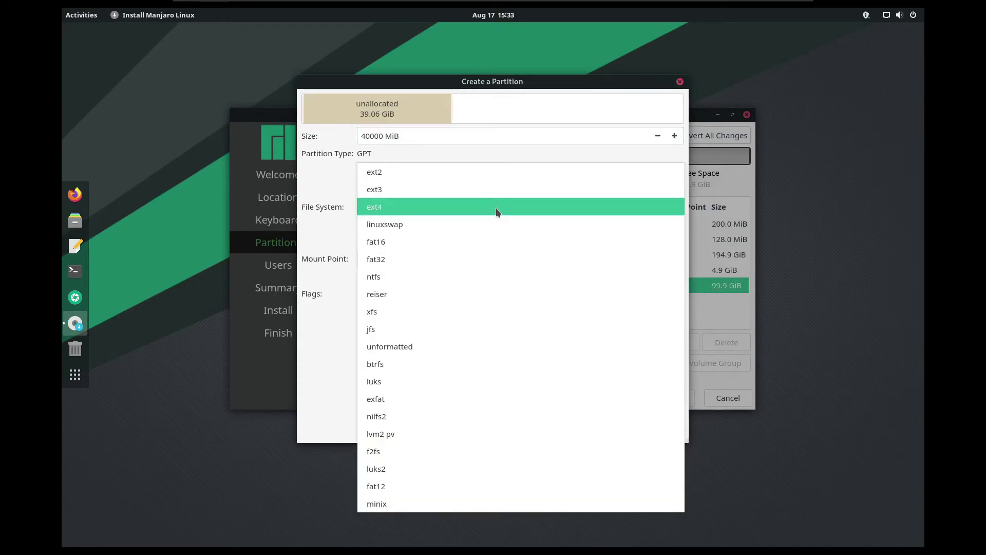
pyautogui.click(482, 364)
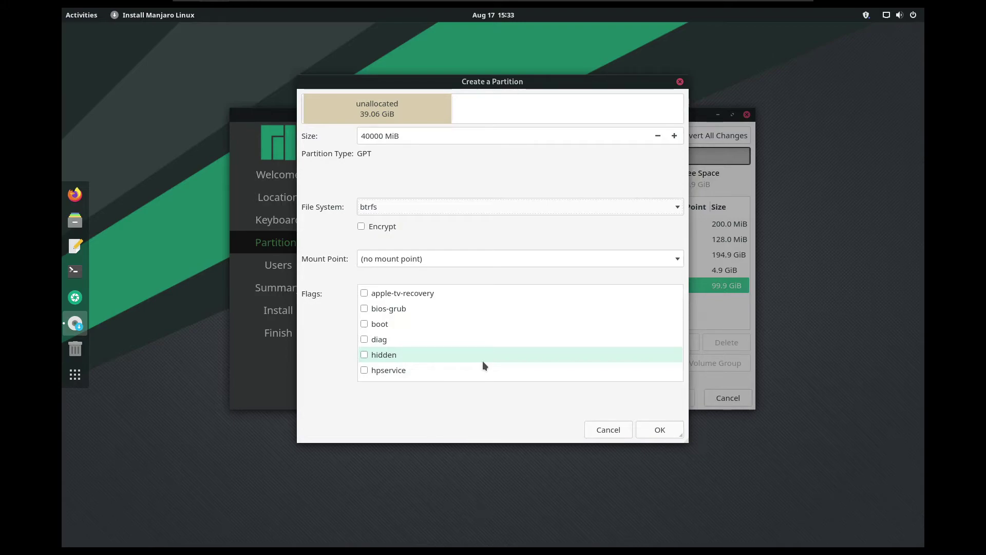
pyautogui.click(675, 260)
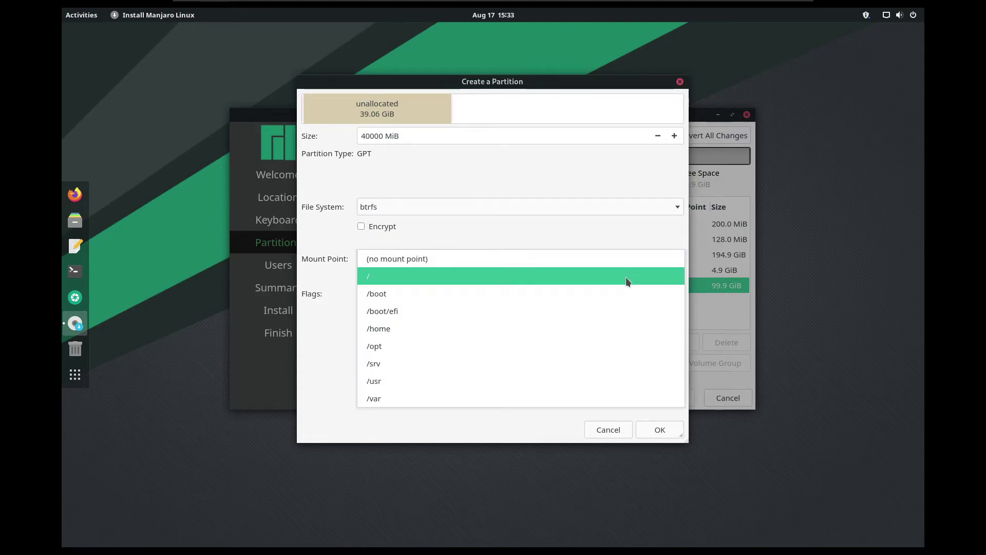
pyautogui.click(625, 277)
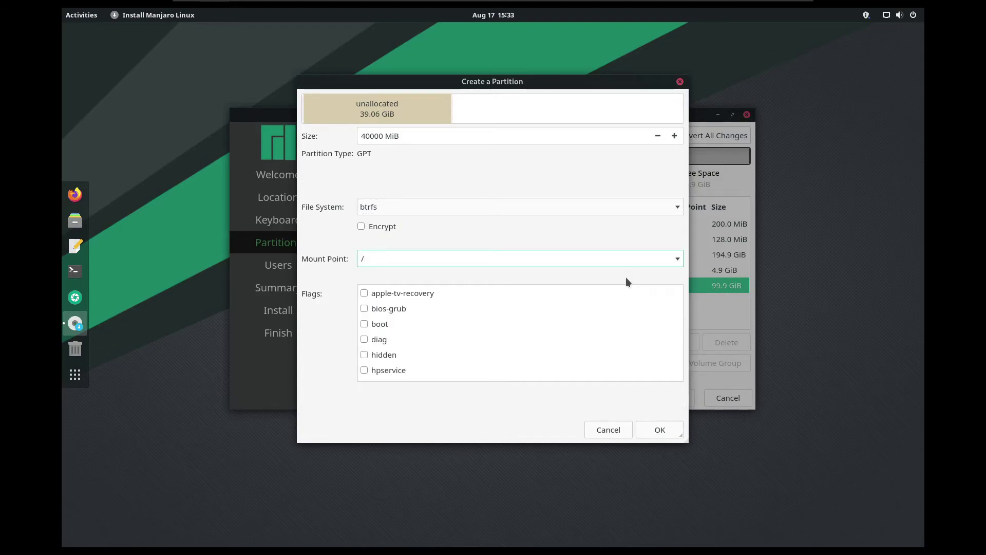
pyautogui.scroll(-3, 622, 344)
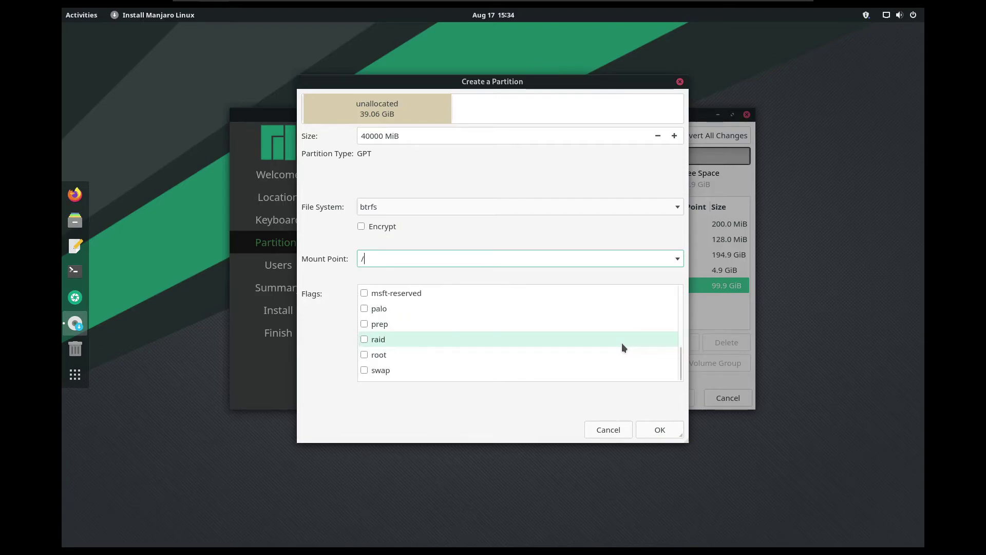
pyautogui.click(364, 355)
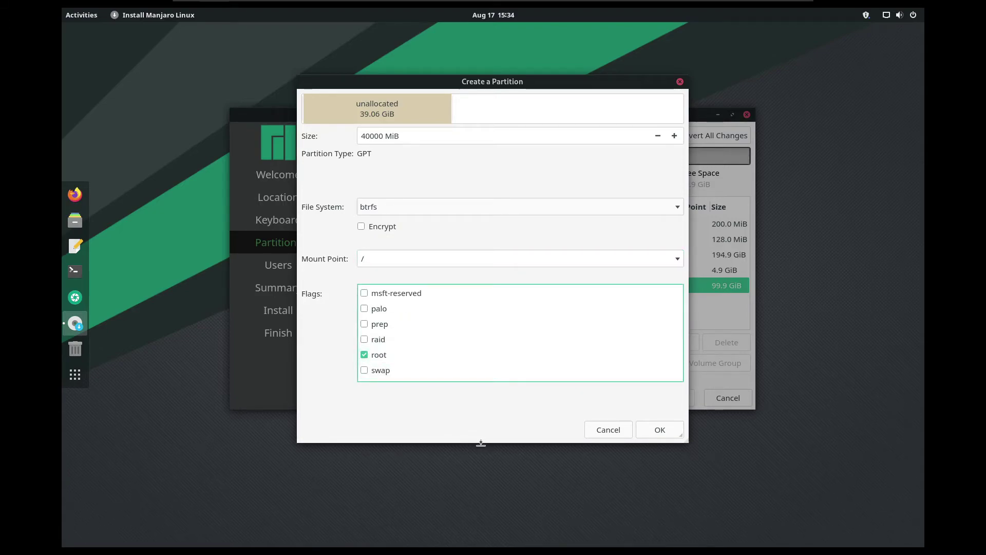
pyautogui.click(664, 435)
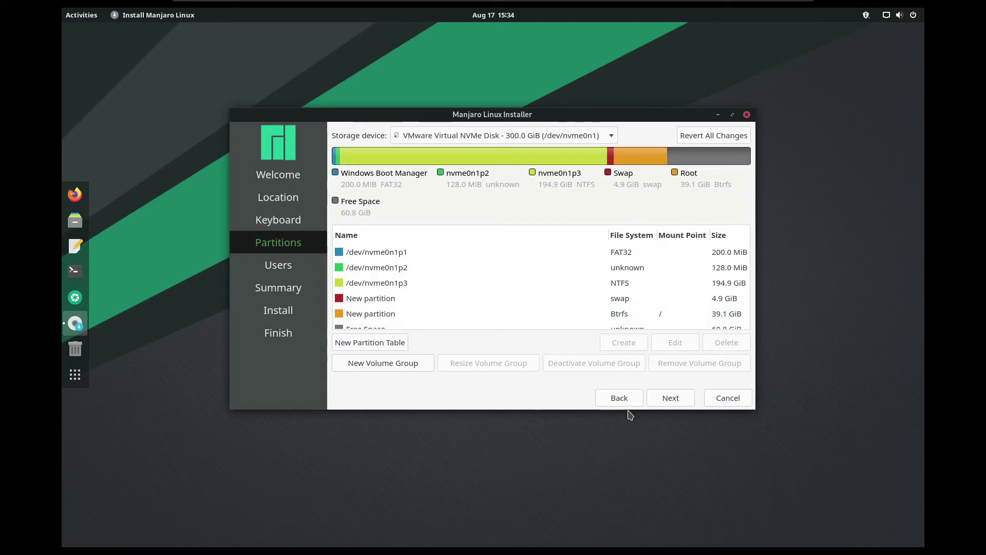
# Create a btrfs partition mounted at /home that fills all the remaining free space
pyautogui.moveTo(628, 409); pyautogui.dragTo(625, 514)
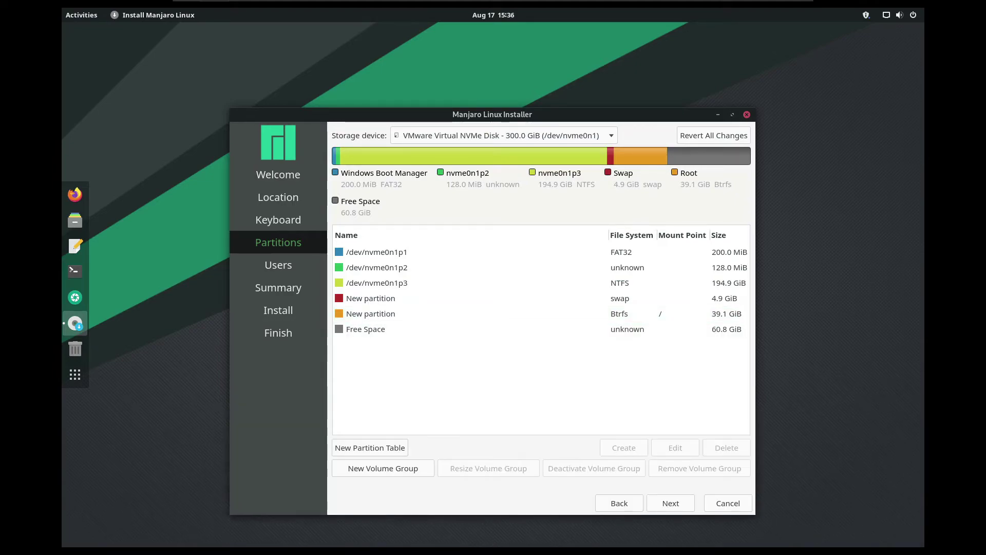
pyautogui.click(474, 330)
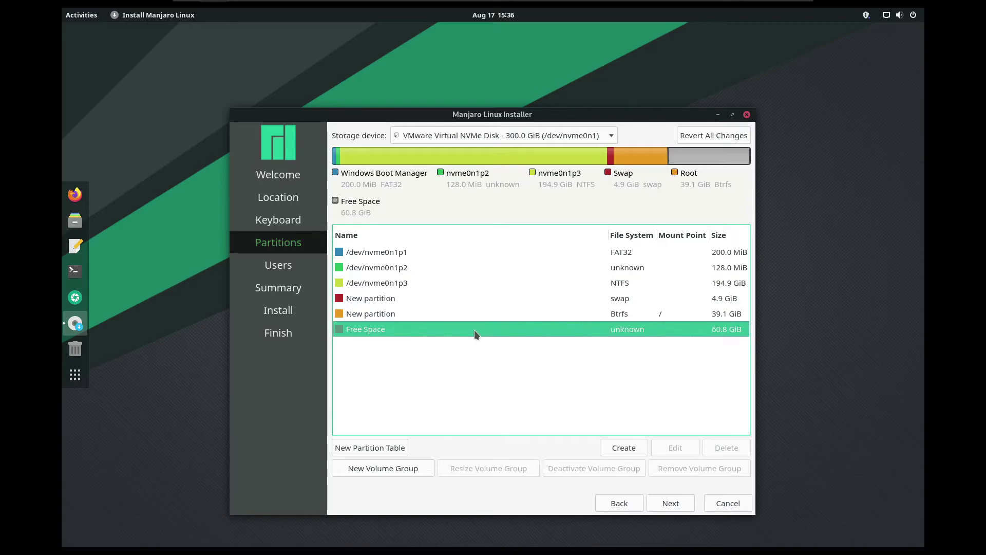
pyautogui.click(641, 449)
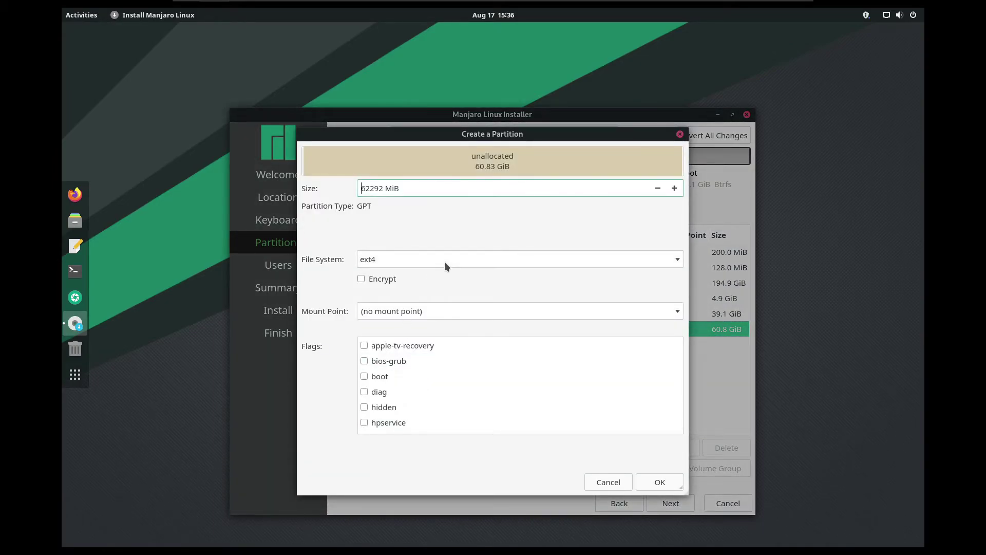
pyautogui.click(445, 261)
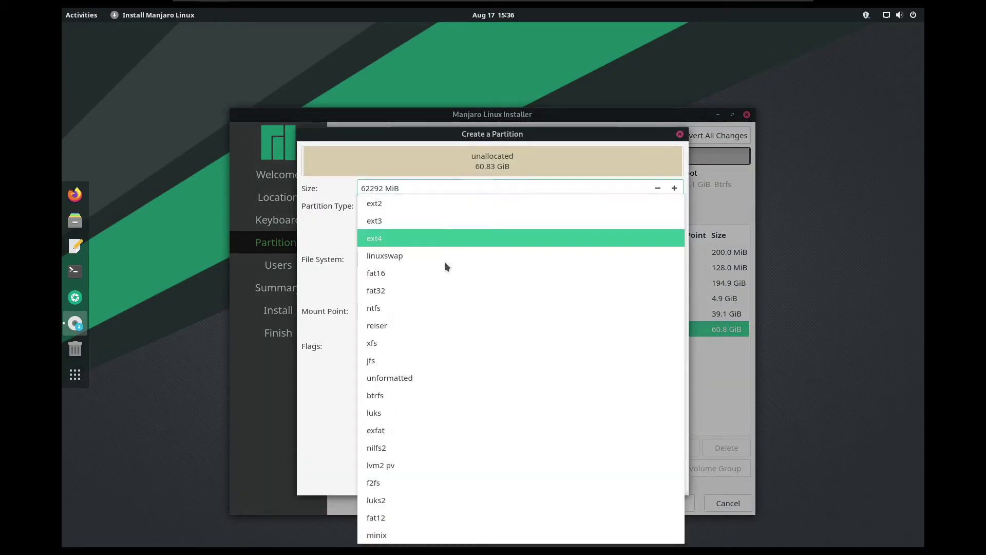
pyautogui.click(433, 395)
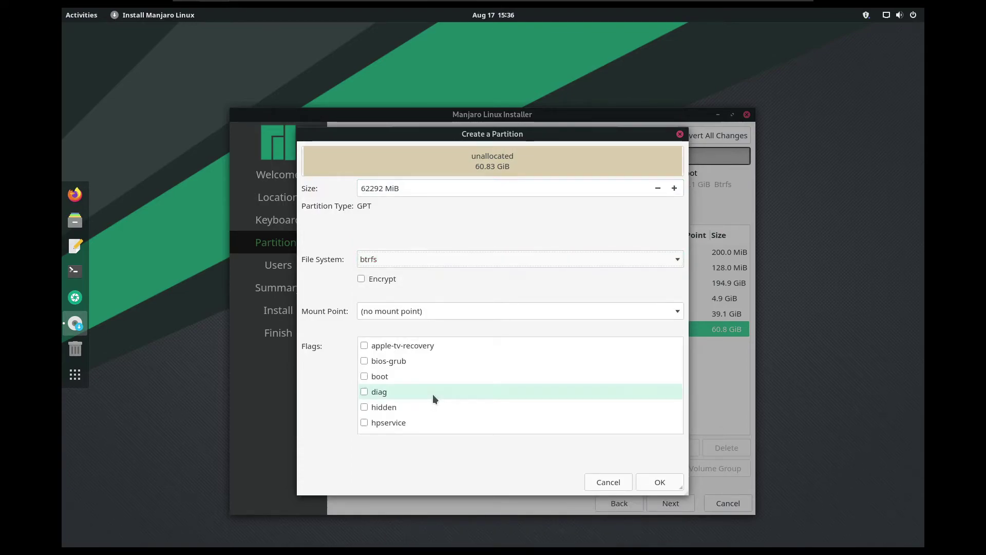
pyautogui.click(675, 313)
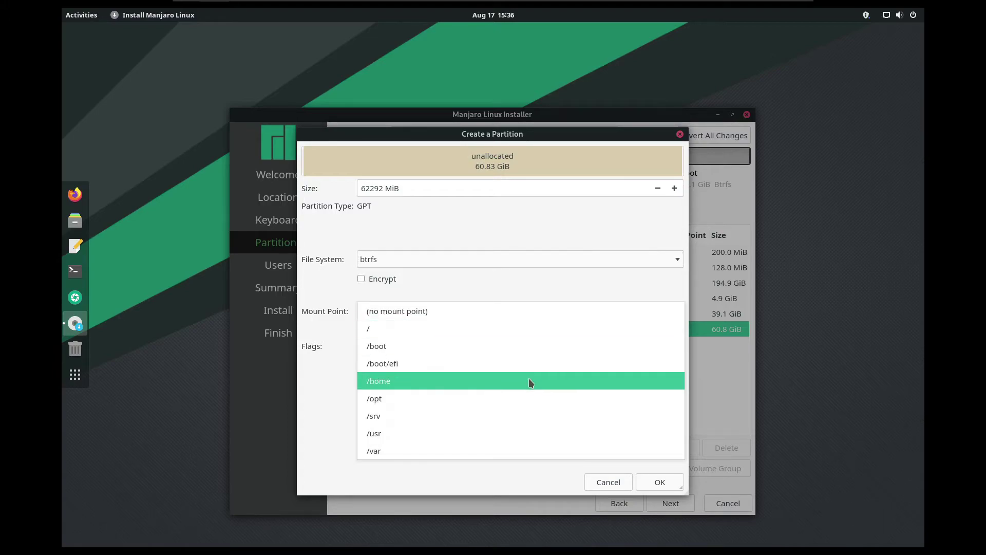
pyautogui.click(530, 380)
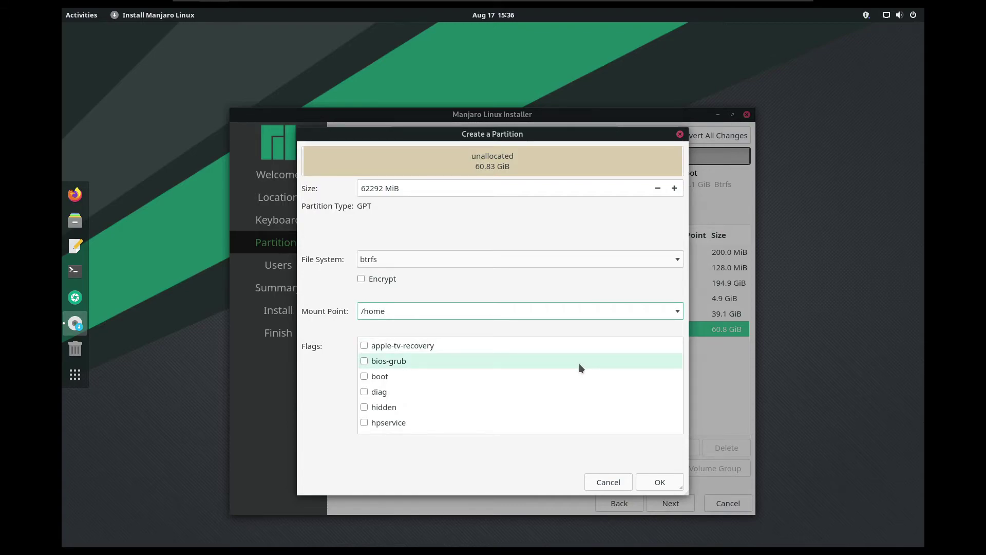
pyautogui.click(661, 482)
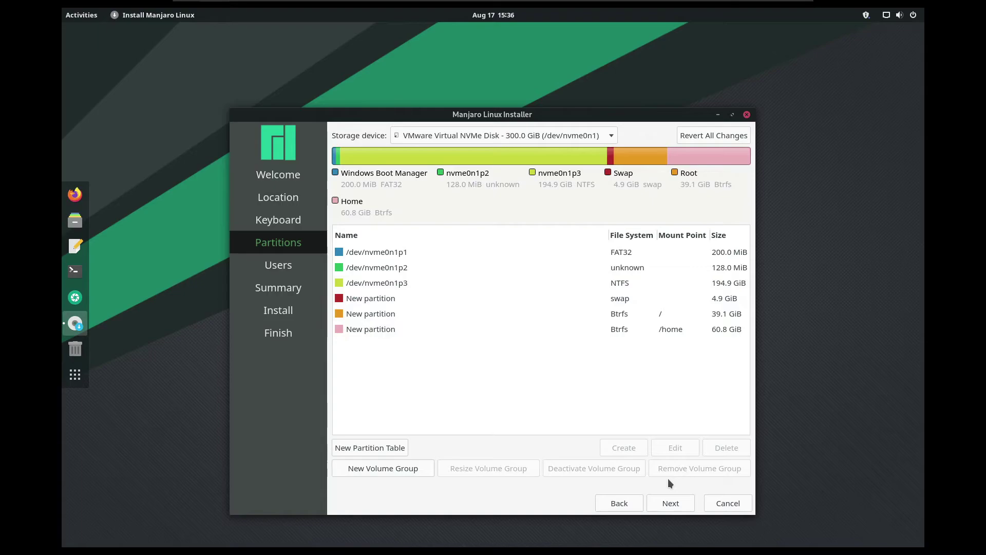
# Set the mount point of the FAT32 partition /dev/nvme0n1p1 to /boot/efi, keeping its content, and continue to the user setup
pyautogui.click(633, 256)
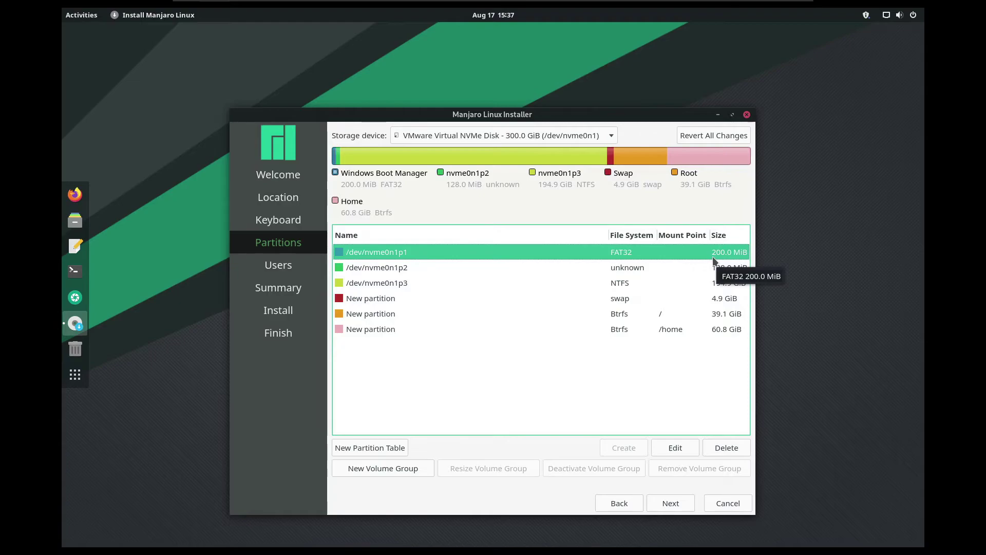
pyautogui.click(675, 448)
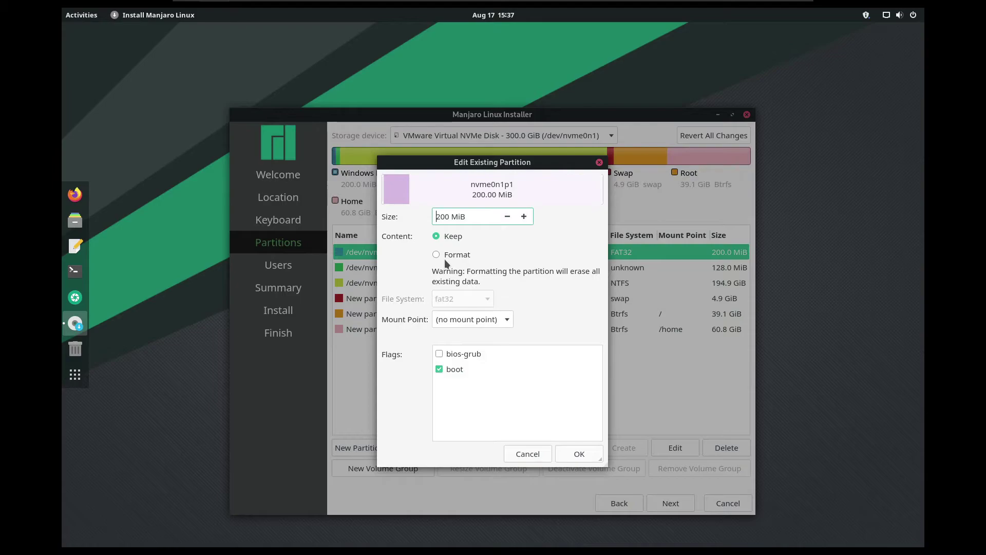
pyautogui.click(505, 320)
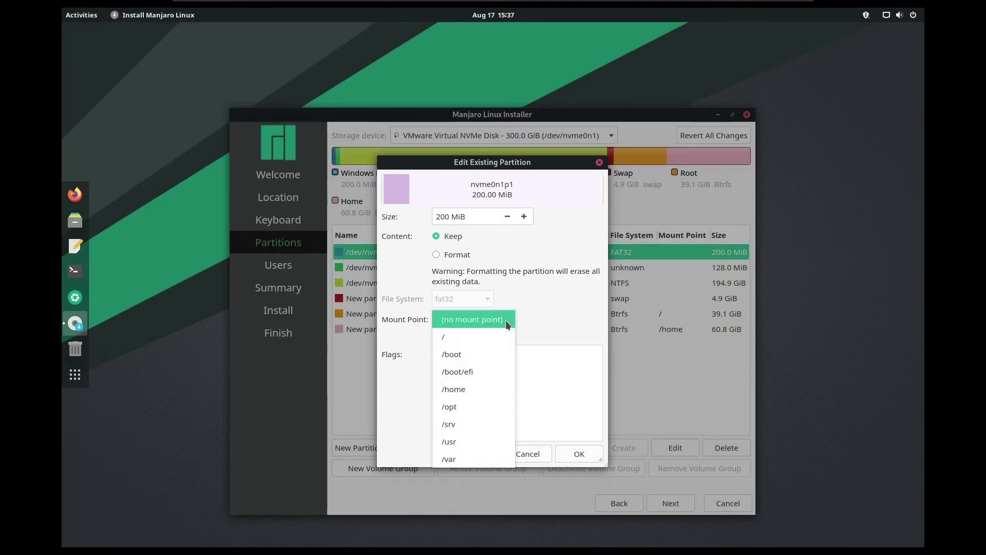
pyautogui.click(480, 374)
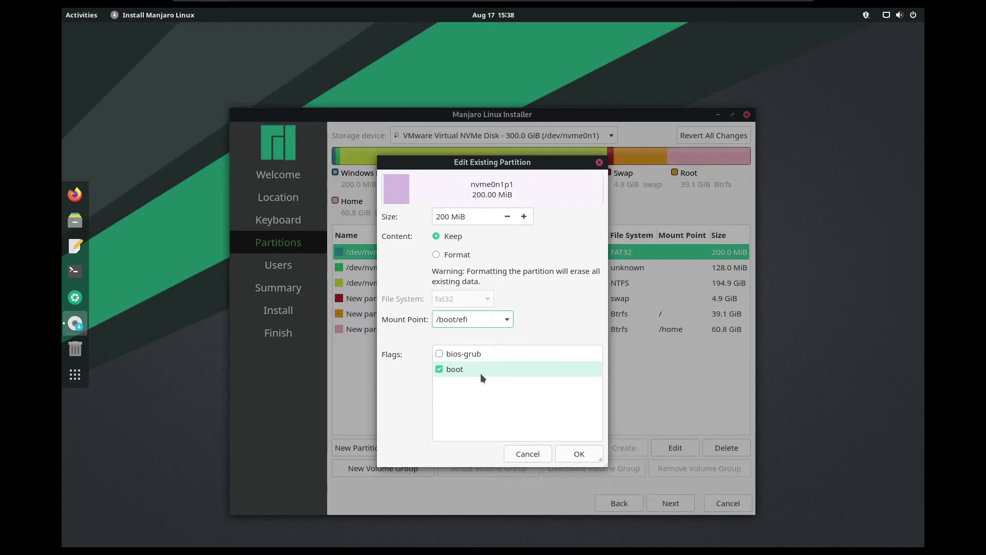
pyautogui.click(589, 455)
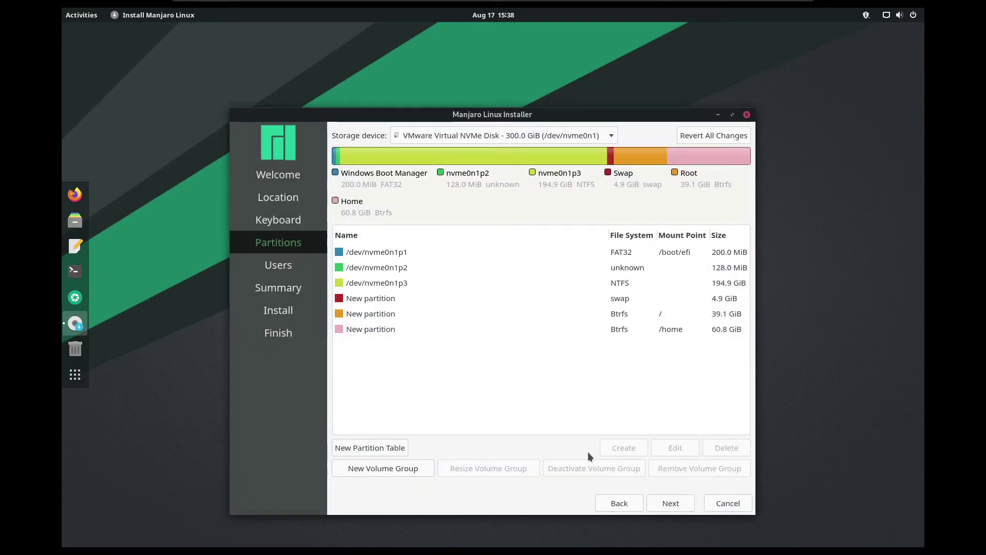
pyautogui.click(659, 501)
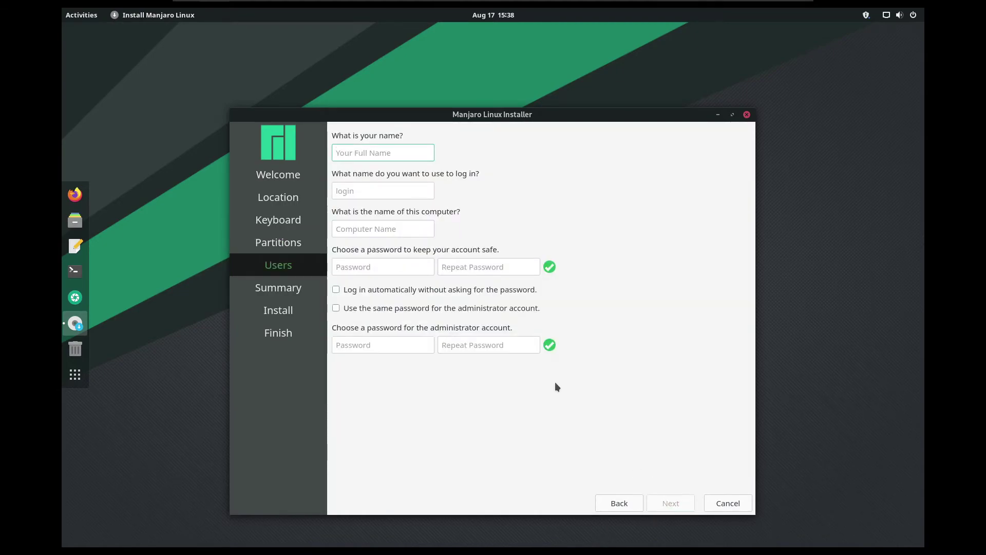
# Enter the user's full name and login name, and name the computer ManjaroPC
pyautogui.write('Suman Das')
pyautogui.press('Tab')
pyautogui.press('End')
pyautogui.write('as')
pyautogui.press('Tab')
pyautogui.write('M')
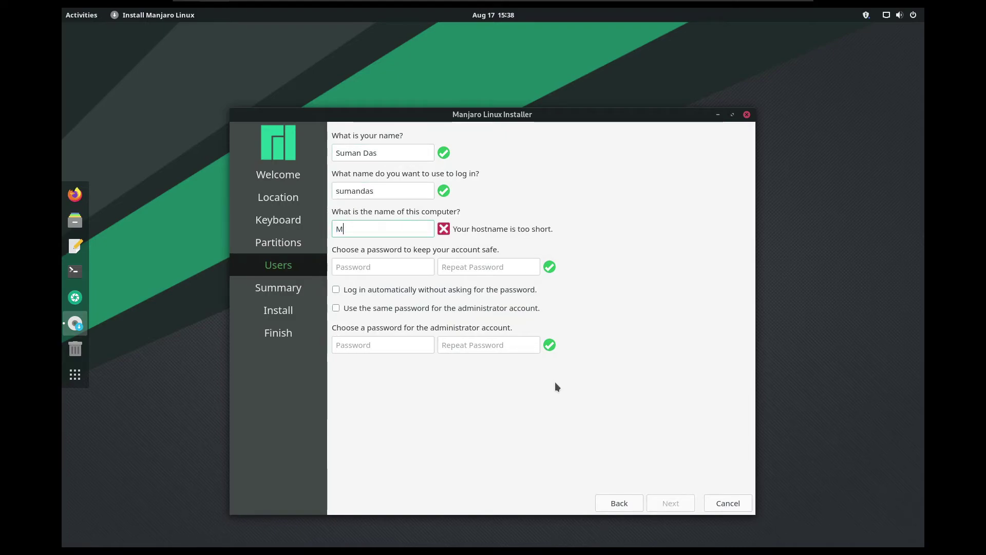
pyautogui.write('anjaroPC')
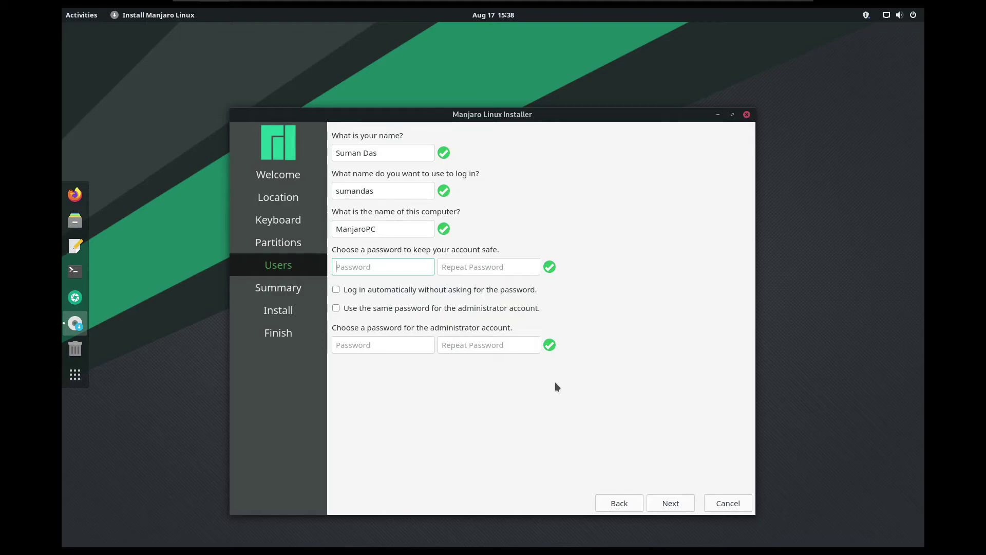
# Enter and repeat the account password, use the same password for the administrator account, and continue to the summary
pyautogui.write('••')
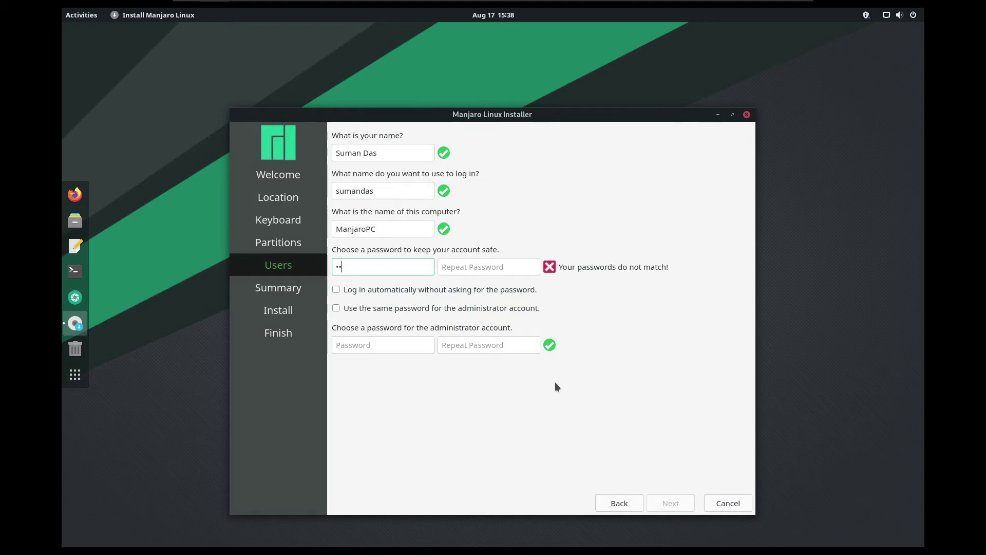
pyautogui.write('••')
pyautogui.press('Tab')
pyautogui.write('••••')
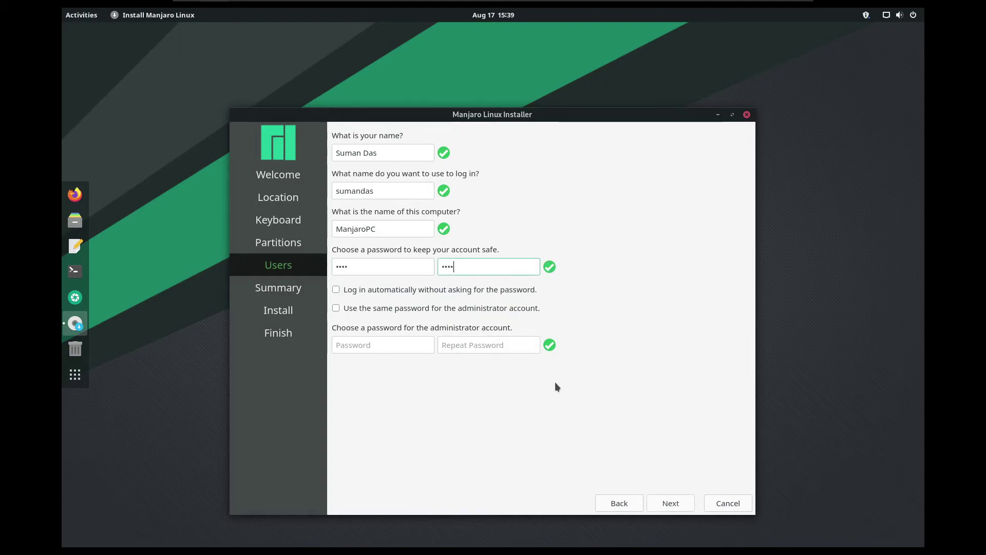
pyautogui.click(343, 294)
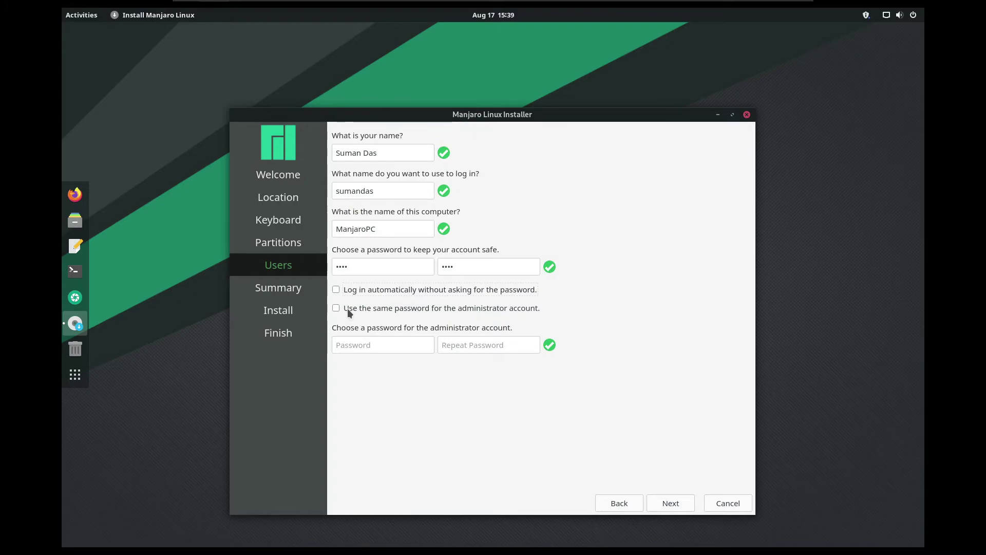
pyautogui.click(347, 308)
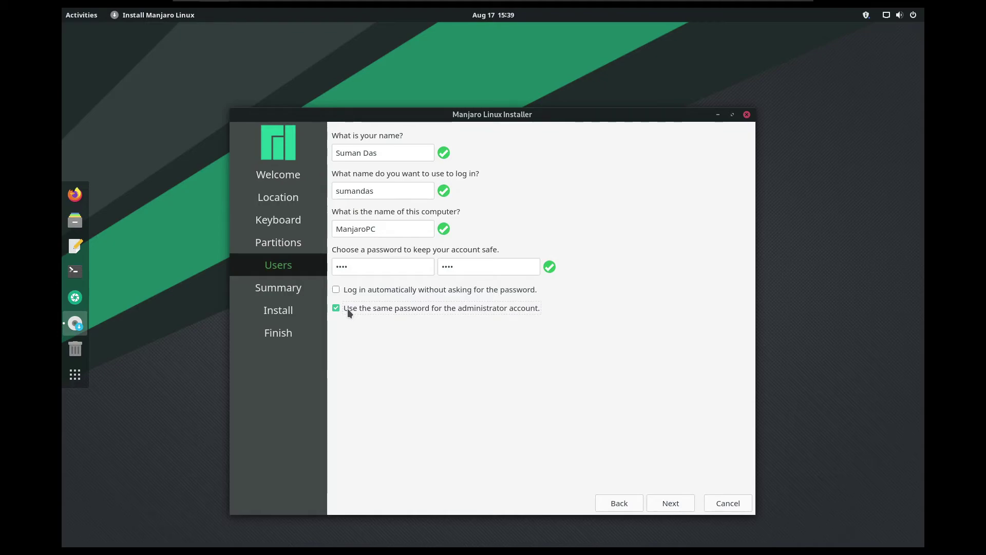
pyautogui.click(678, 502)
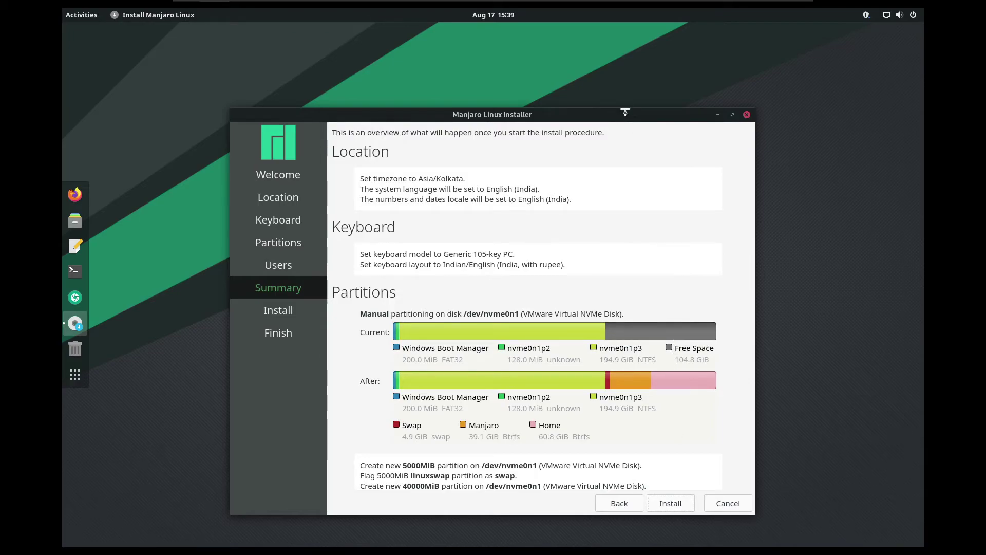
# Review the installation summary, install Manjaro with the planned disk changes, and restart the machine when the installation is done
pyautogui.moveTo(623, 100); pyautogui.dragTo(618, 54)
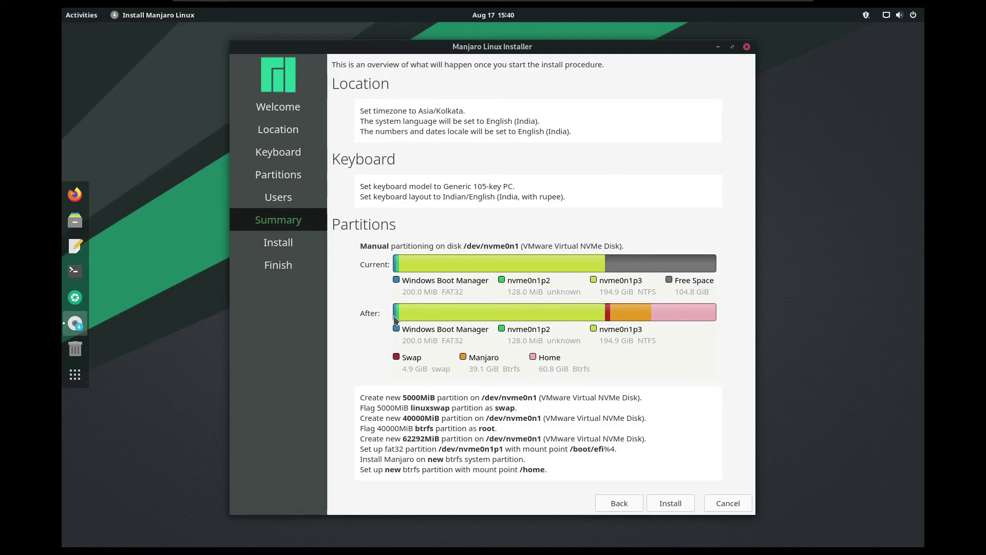
pyautogui.click(664, 498)
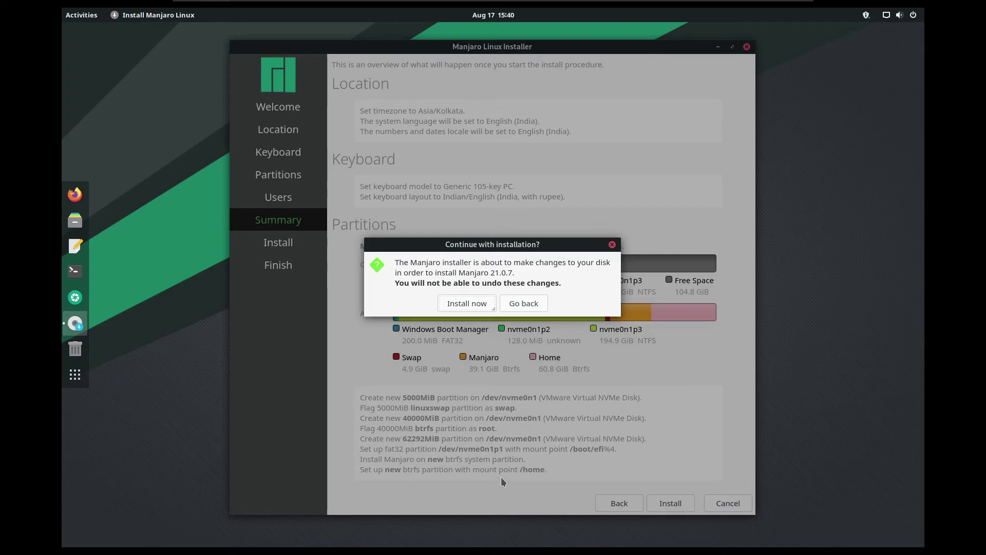
pyautogui.click(461, 307)
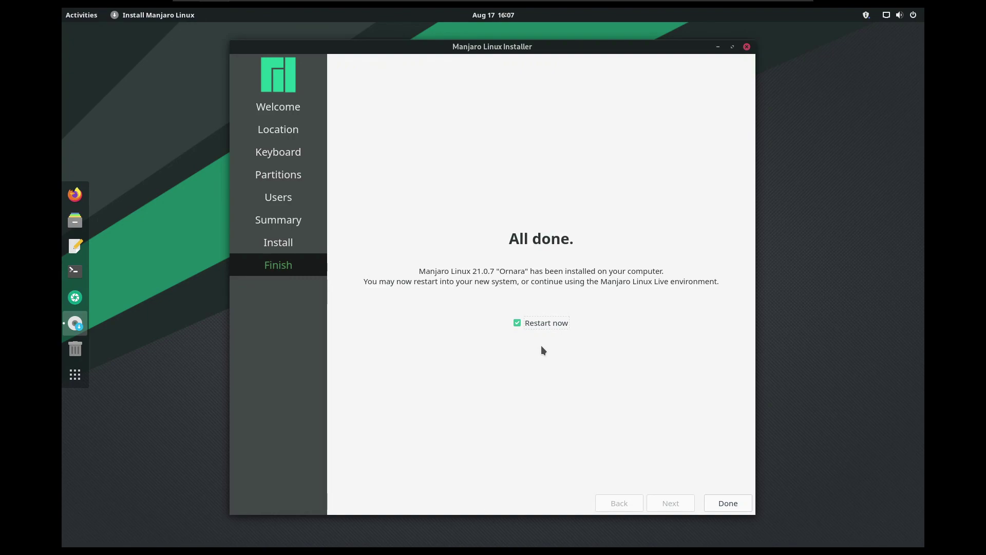
pyautogui.click(724, 506)
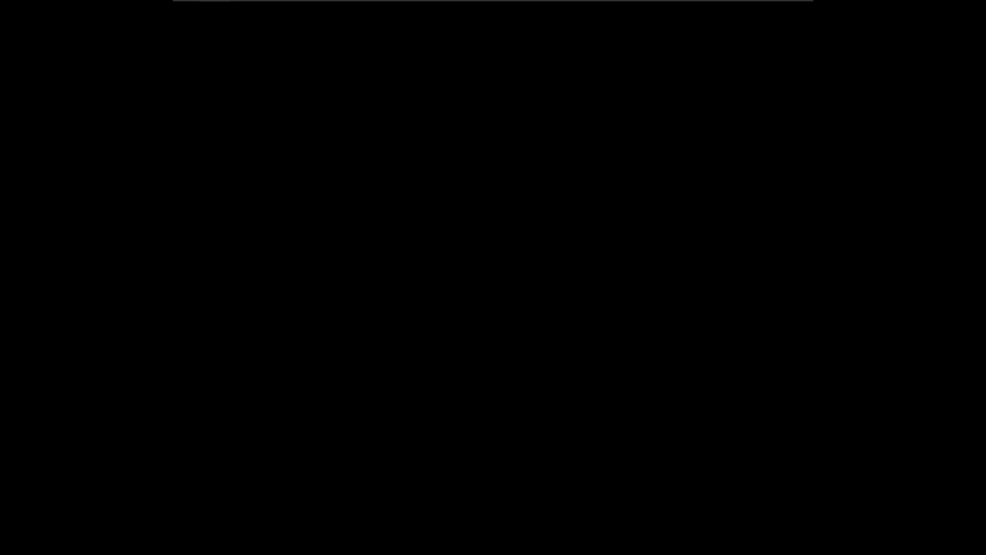
# Select the Windows Boot Manager entry on /dev/nvme0n1p1 in the boot menu
pyautogui.press('Down')
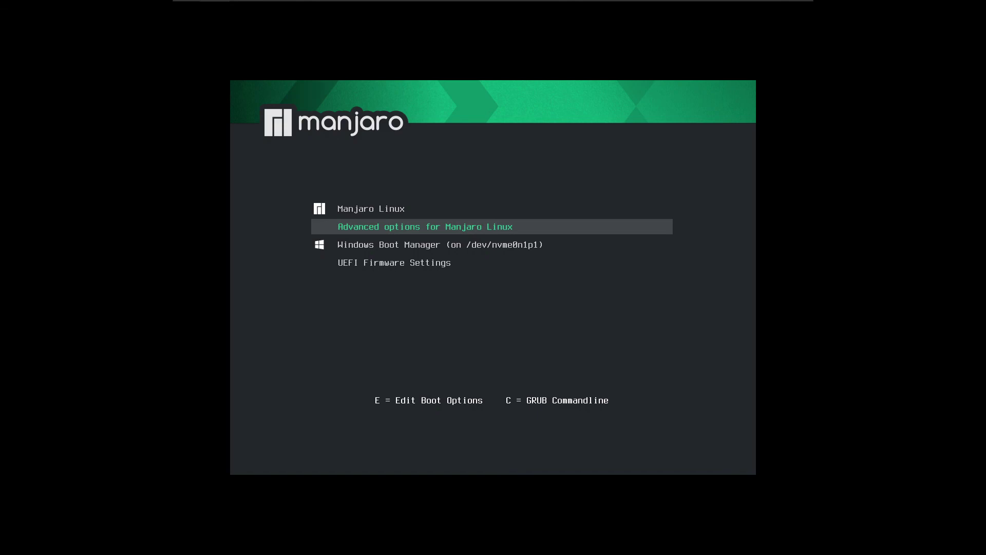
pyautogui.press('Up')
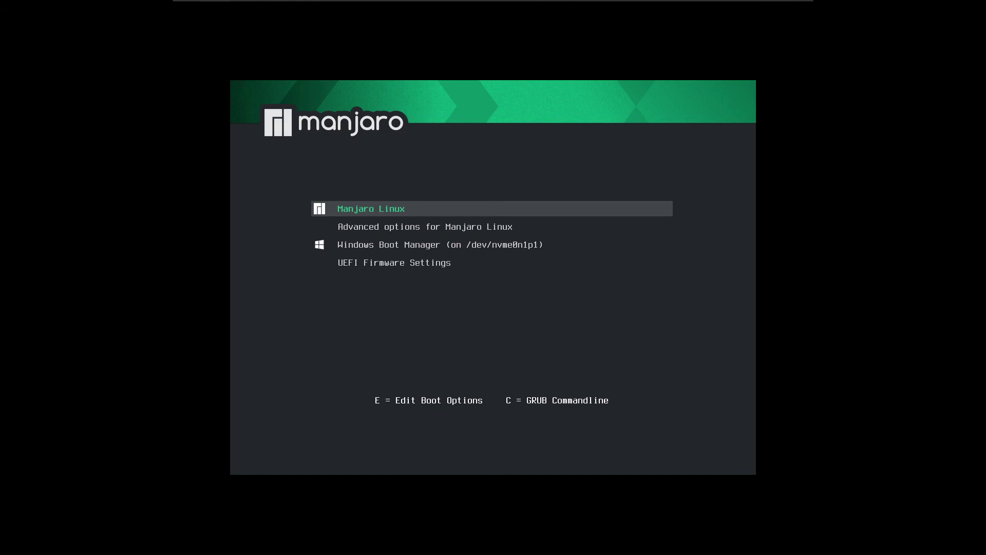
pyautogui.press('Down')
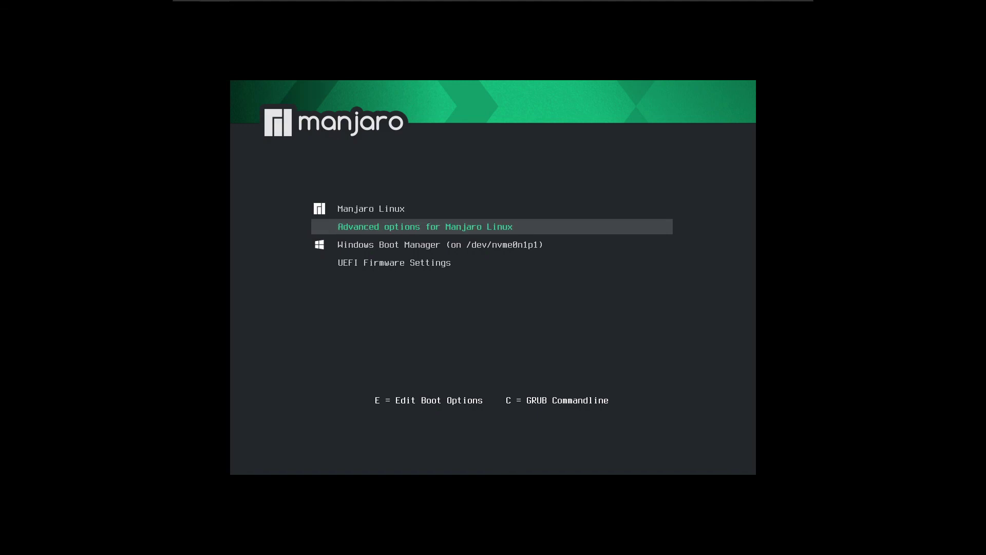
pyautogui.press('Down')
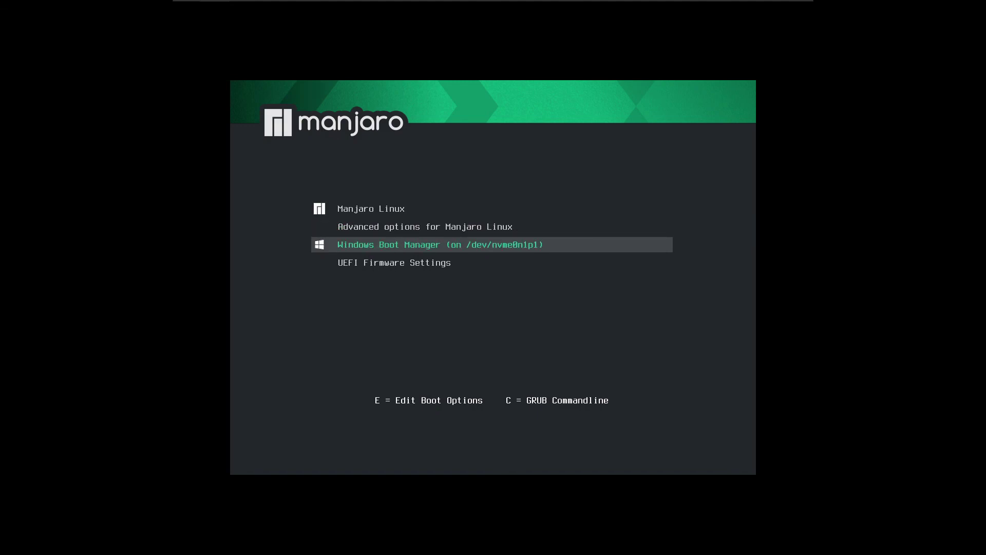